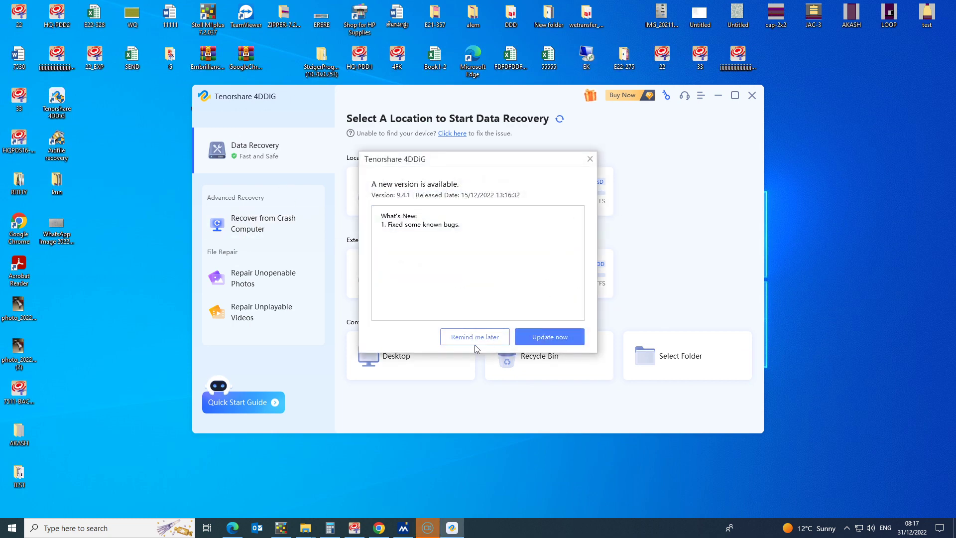
Postpone the software update and import the previous scan results for New Volume (E:).
{"action": "left_click", "coordinate": [462, 337]}
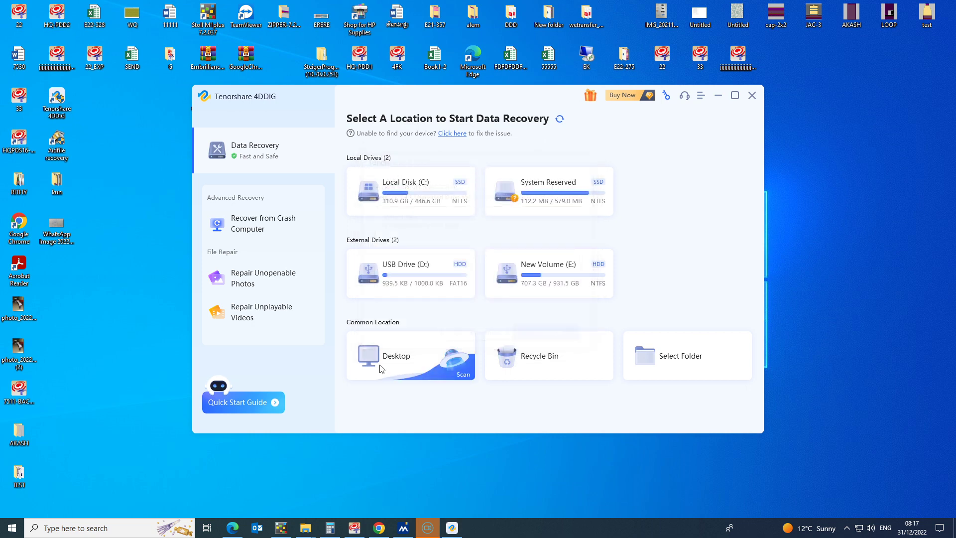
{"action": "left_click", "coordinate": [603, 292]}
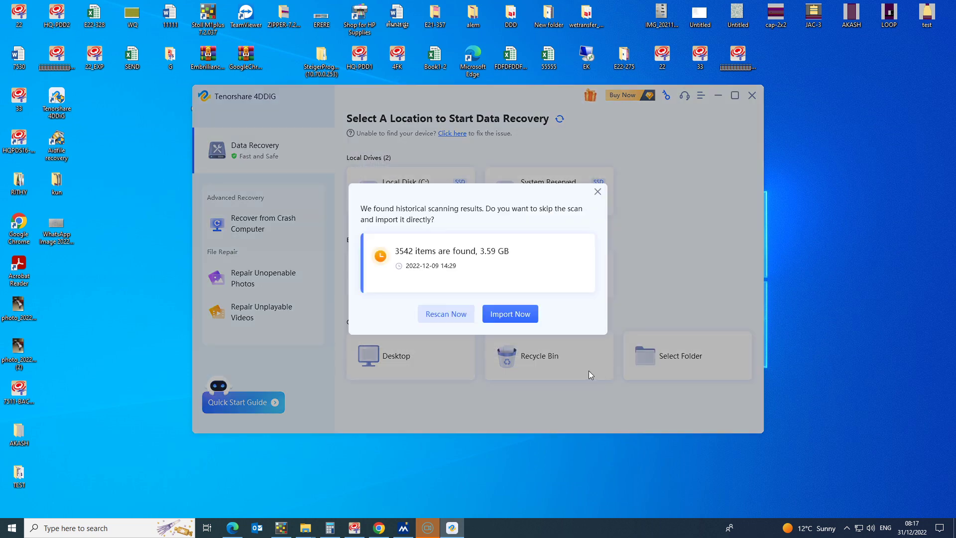
{"action": "left_click", "coordinate": [510, 314]}
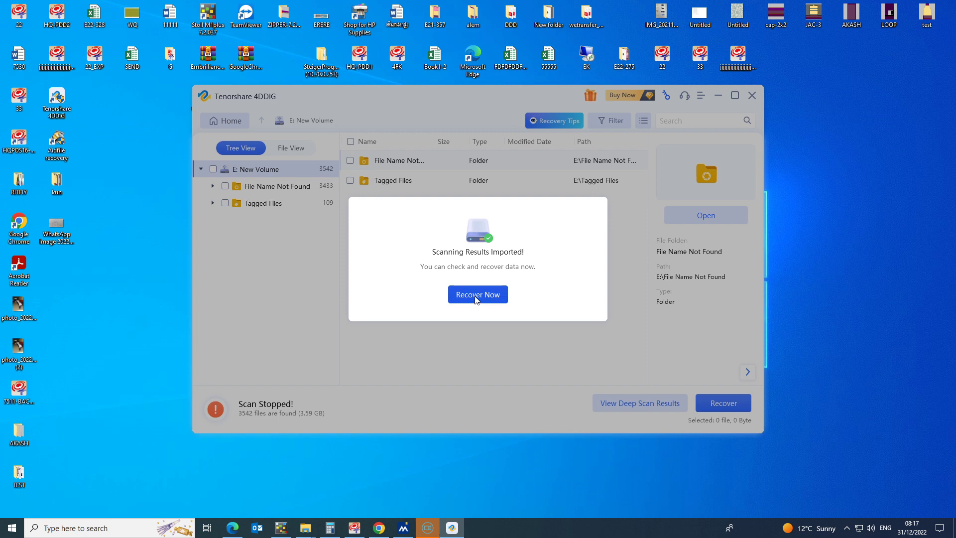
{"action": "left_click", "coordinate": [475, 296]}
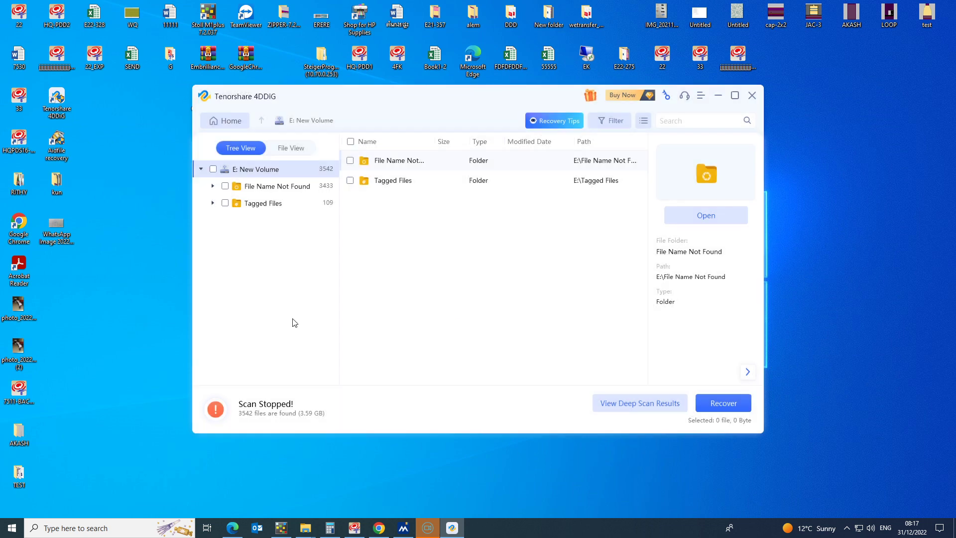
Open the File Name Not Found folder and try to recover without any files selected.
{"action": "left_click", "coordinate": [271, 187]}
{"action": "left_click", "coordinate": [279, 205]}
{"action": "left_click", "coordinate": [297, 190]}
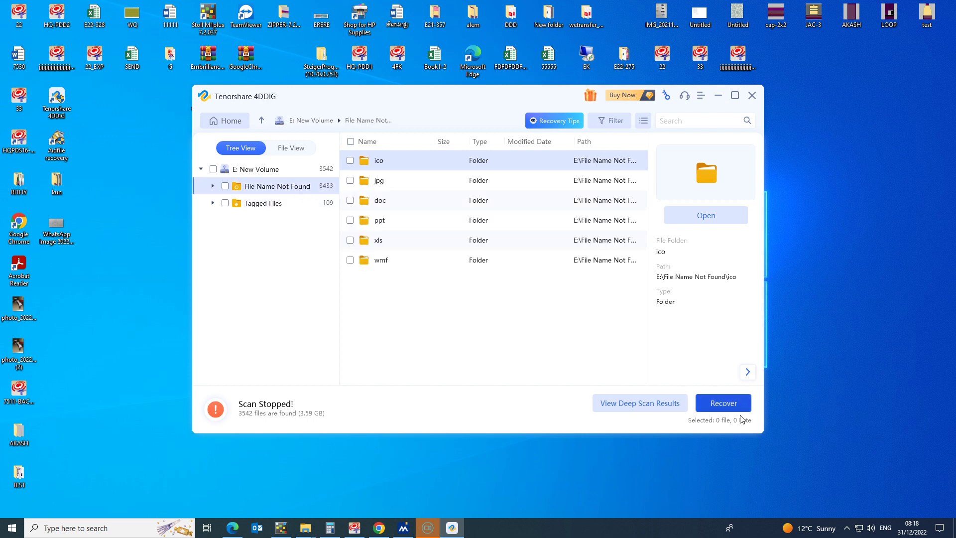
{"action": "left_click", "coordinate": [721, 404]}
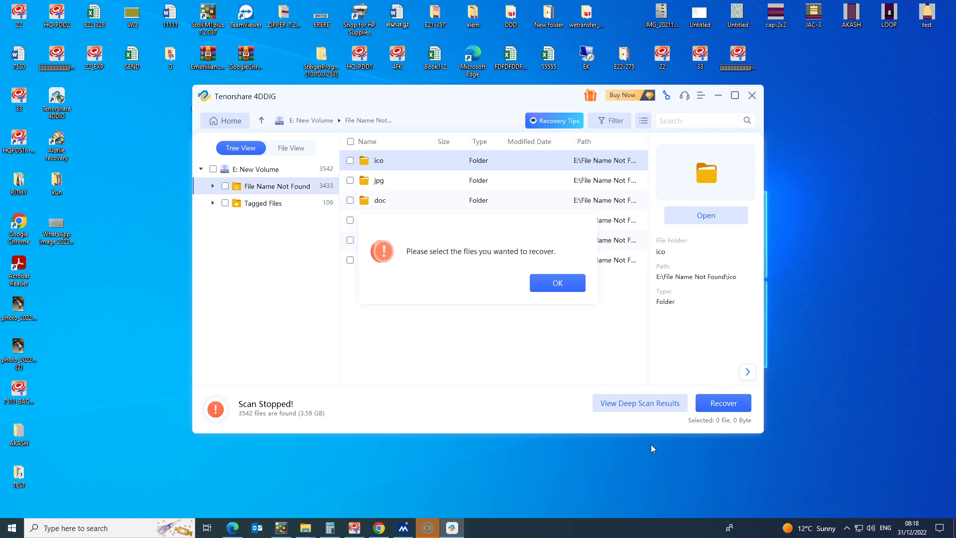
{"action": "left_click", "coordinate": [552, 288]}
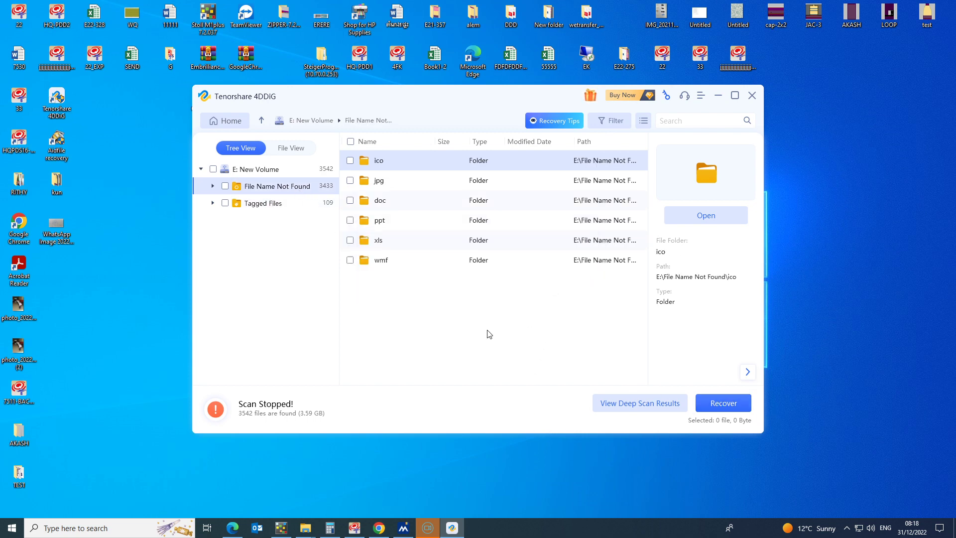
Return to the root of E: New Volume and load the deep scan results.
{"action": "left_click", "coordinate": [274, 204]}
{"action": "left_click", "coordinate": [272, 174]}
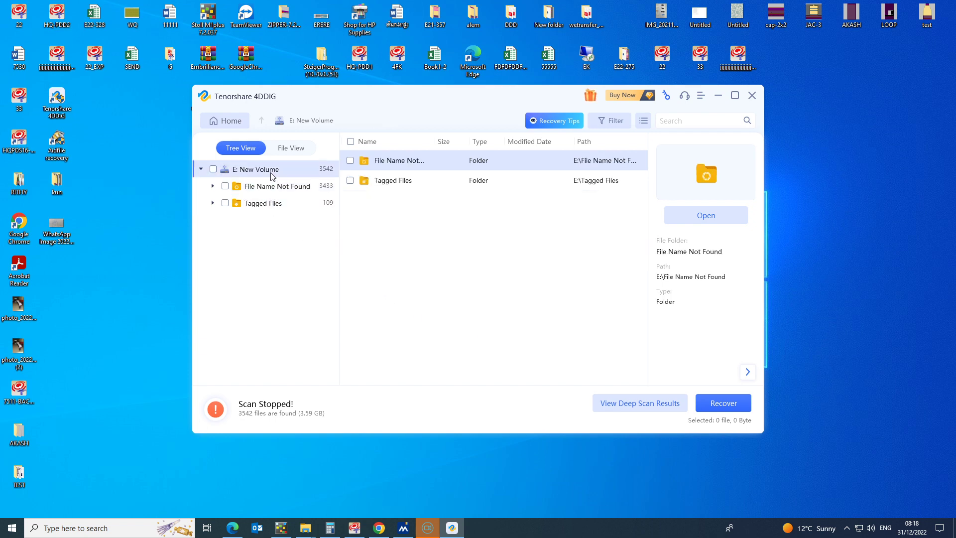
{"action": "left_click", "coordinate": [632, 405]}
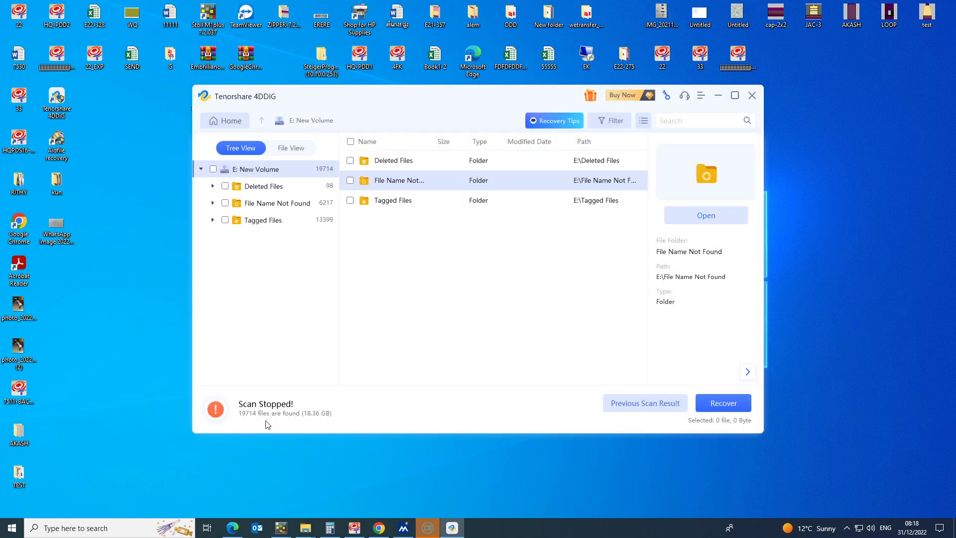
Look through the File Name Not Found and Deleted Files folders, inspecting the details of the deleted Excel and Word files.
{"action": "left_click", "coordinate": [272, 204]}
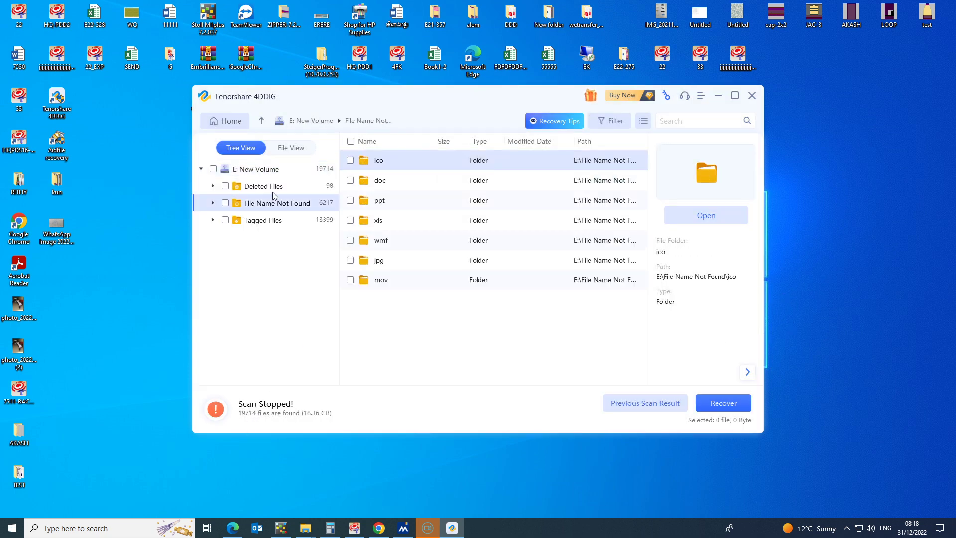
{"action": "left_click", "coordinate": [273, 189]}
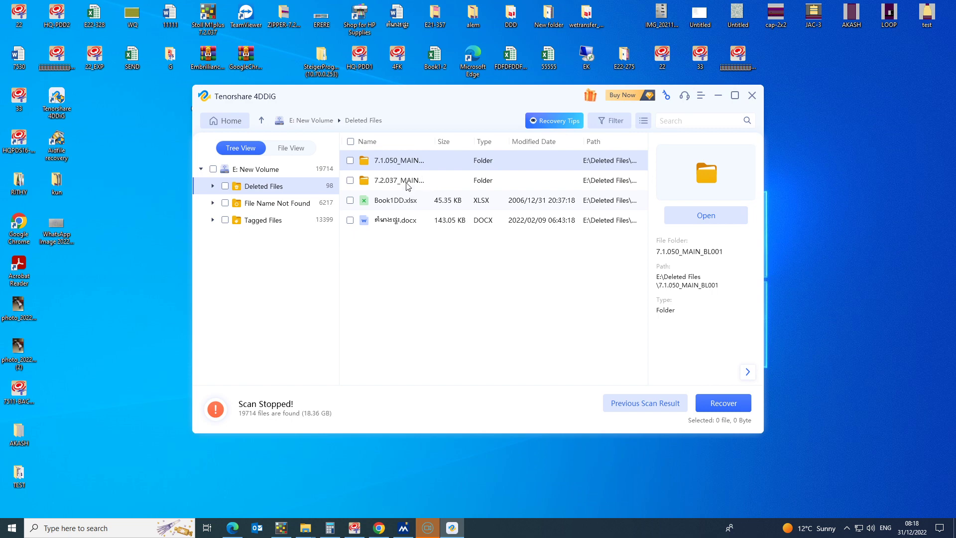
{"action": "left_click", "coordinate": [404, 202]}
{"action": "left_click", "coordinate": [401, 224]}
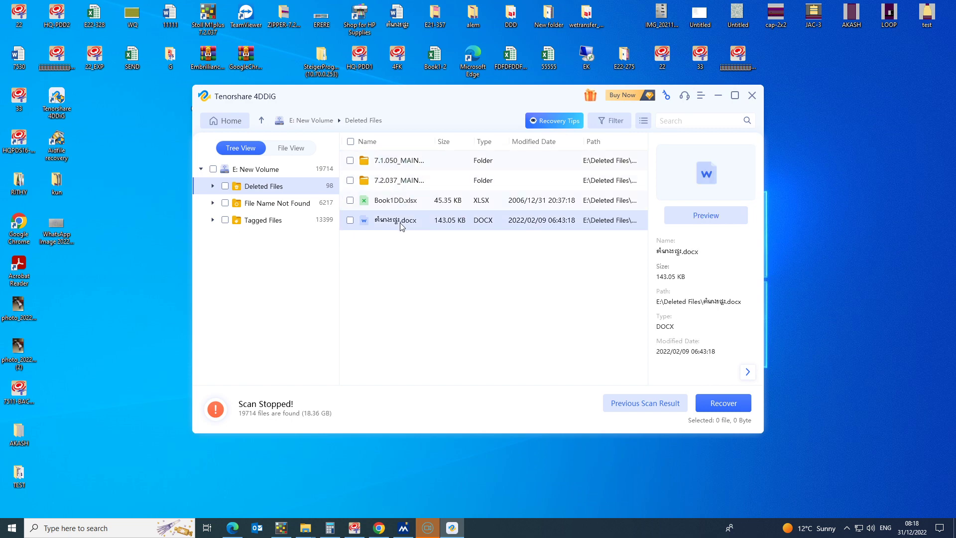
Expand File Name Not Found and look through its doc, ico and jpg subfolders.
{"action": "left_click", "coordinate": [278, 204]}
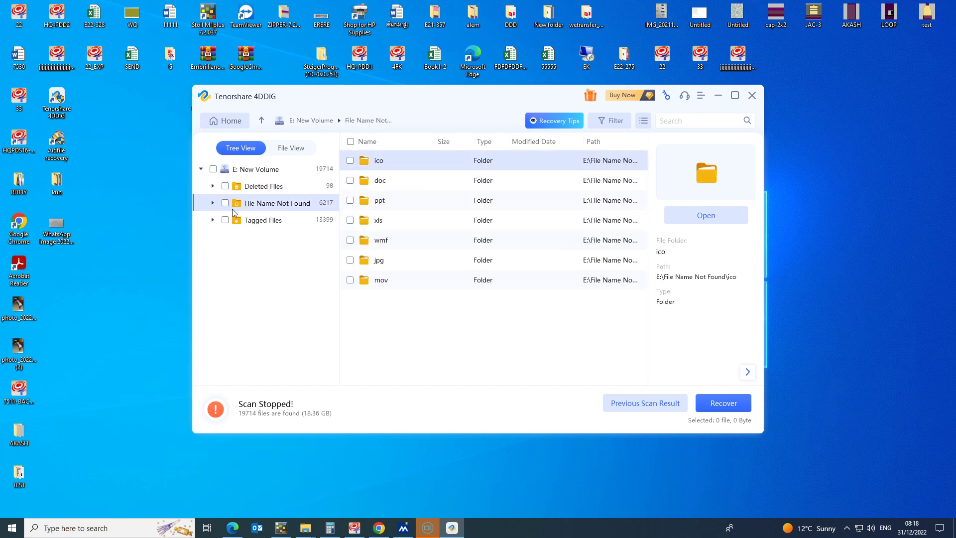
{"action": "left_click", "coordinate": [213, 203]}
{"action": "left_click", "coordinate": [262, 220]}
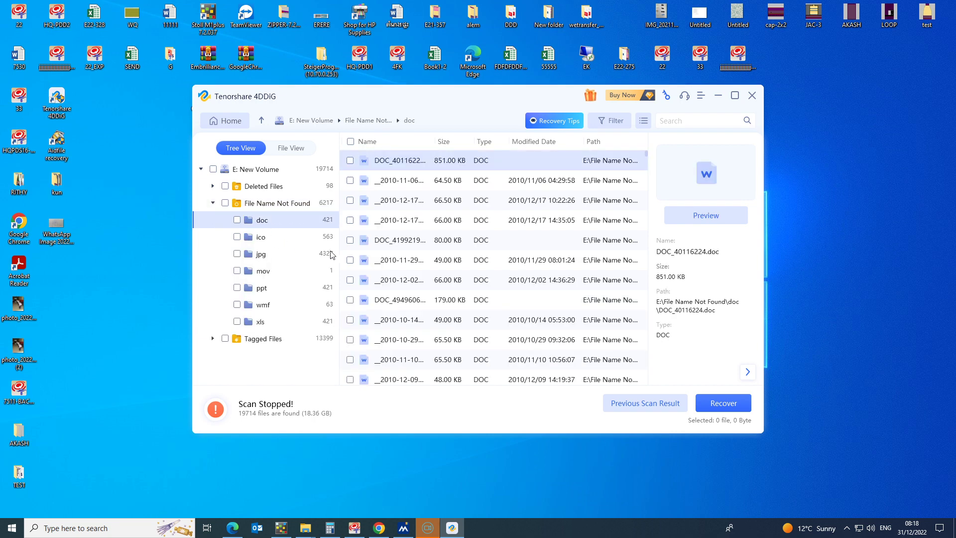
{"action": "scroll", "coordinate": [457, 268], "scroll_direction": "down", "scroll_amount": 10}
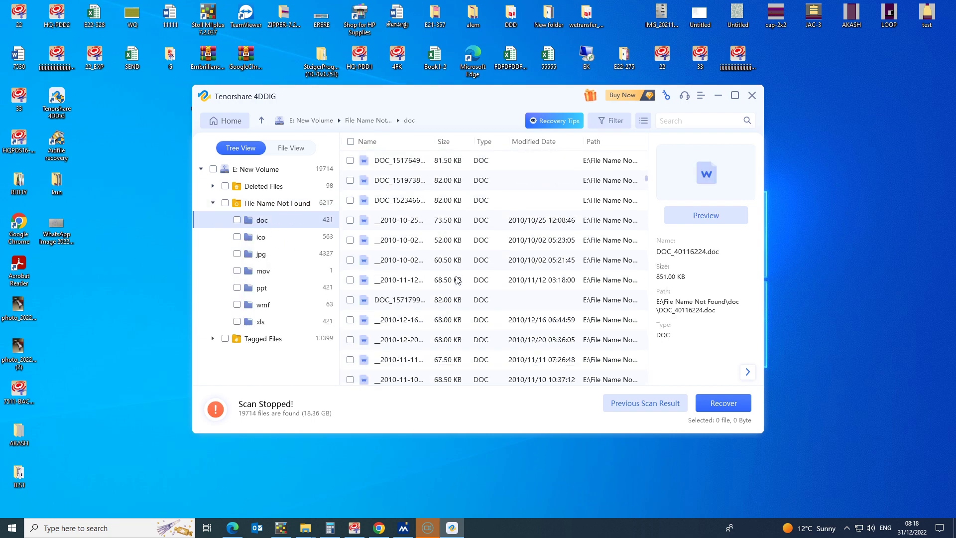
{"action": "scroll", "coordinate": [448, 280], "scroll_direction": "down", "scroll_amount": 5}
{"action": "left_click", "coordinate": [272, 240]}
{"action": "left_click", "coordinate": [264, 253]}
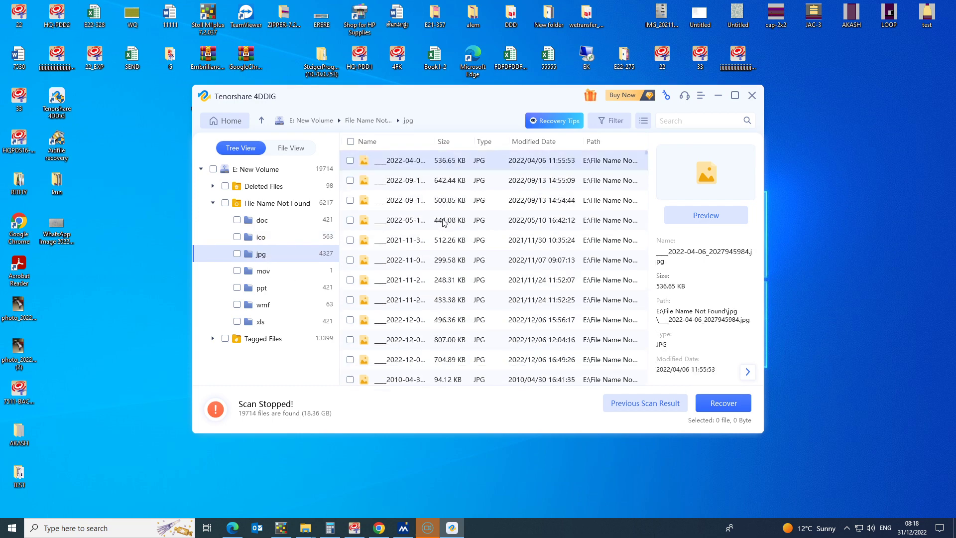
Try to preview ___2022-09-13_2028498944.jpg, close the preview and select ___2022-09-13_2029158400.jpg for its details.
{"action": "left_click", "coordinate": [427, 185]}
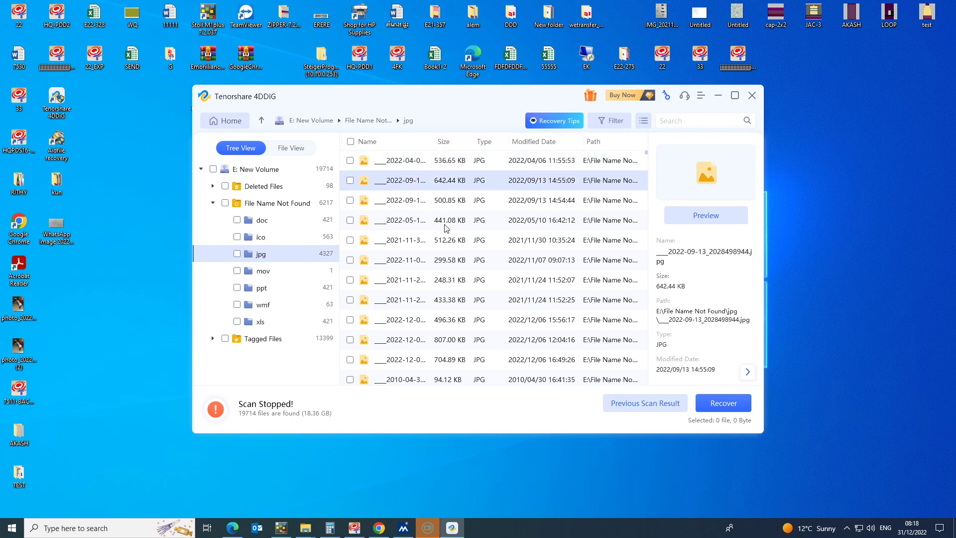
{"action": "left_click", "coordinate": [706, 217]}
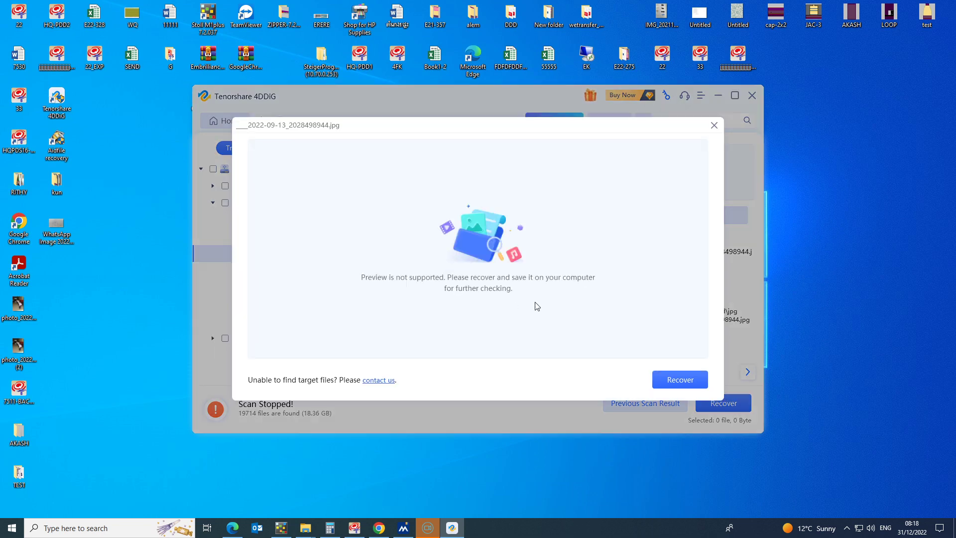
{"action": "left_click", "coordinate": [714, 125]}
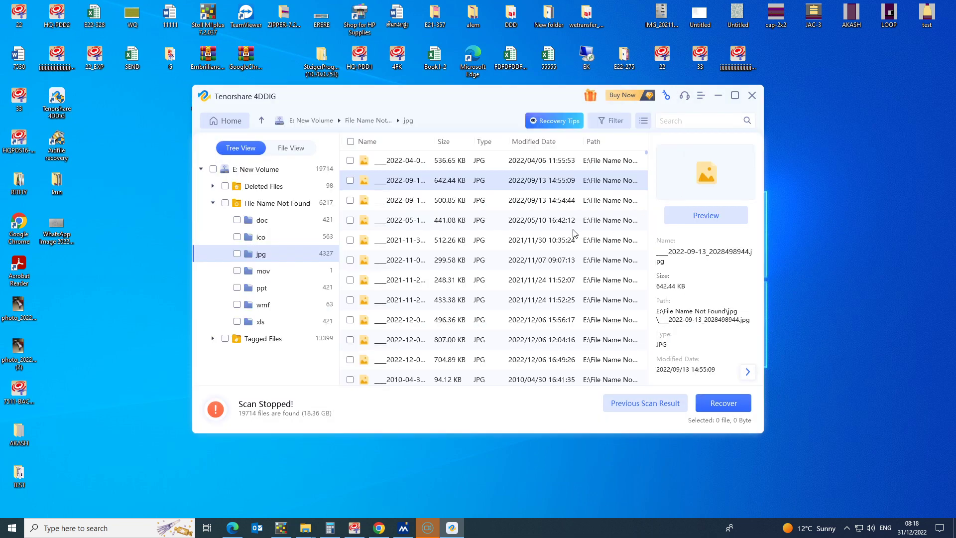
{"action": "left_click", "coordinate": [387, 226]}
{"action": "left_click", "coordinate": [412, 205]}
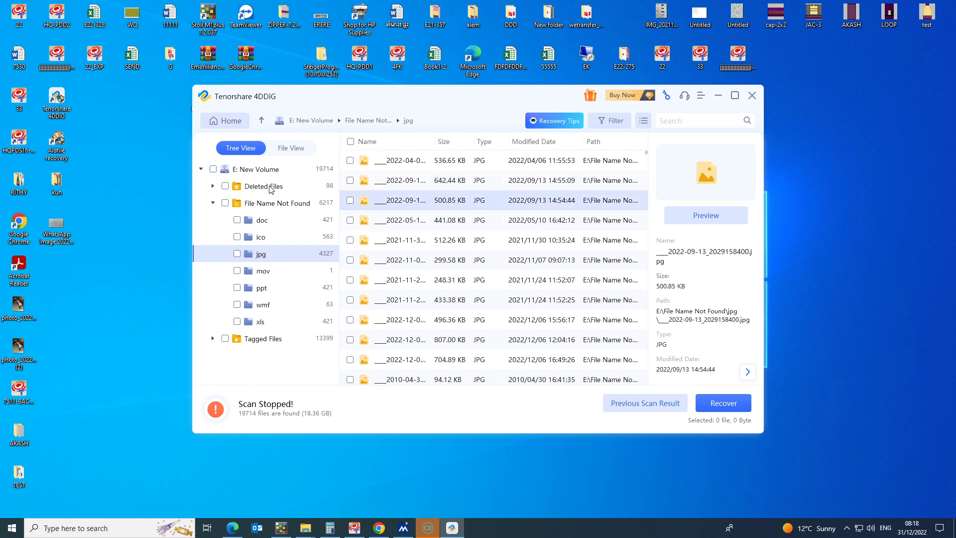
Browse Tagged Files to the Camera folder's HUAWEI subfolder and inspect the details of its JPG photos.
{"action": "left_click", "coordinate": [275, 339]}
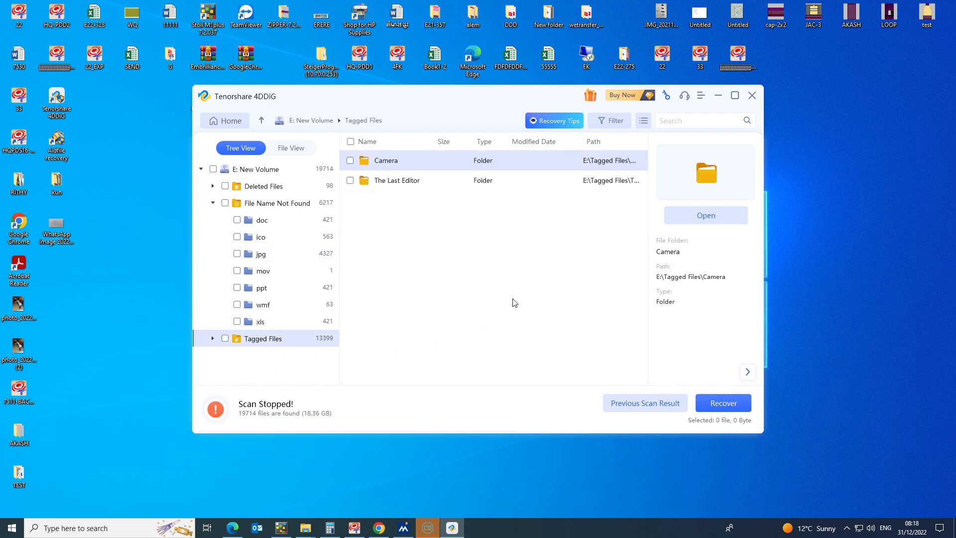
{"action": "left_click", "coordinate": [414, 181]}
{"action": "double_click", "coordinate": [395, 161]}
{"action": "left_click", "coordinate": [395, 186]}
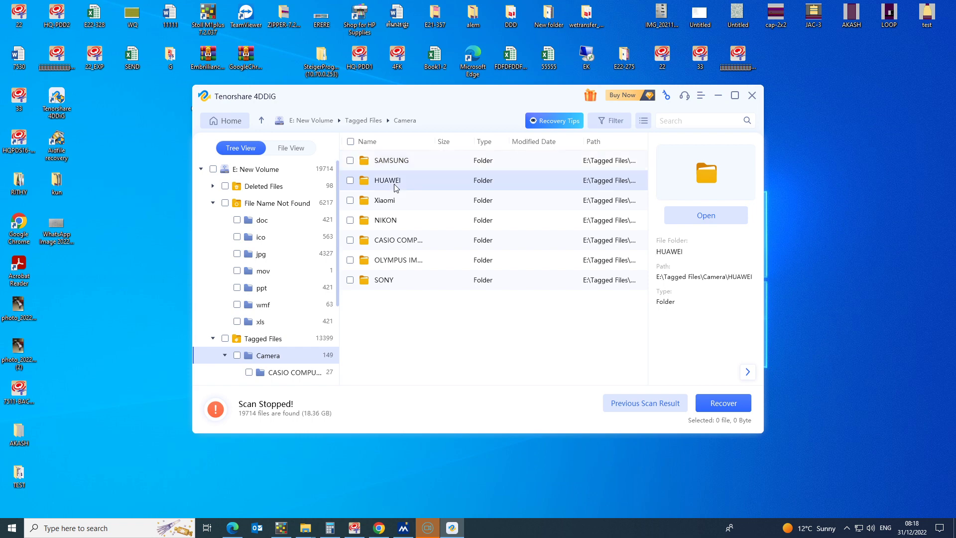
{"action": "double_click", "coordinate": [396, 183]}
{"action": "left_click", "coordinate": [423, 184]}
{"action": "left_click", "coordinate": [433, 204]}
{"action": "left_click", "coordinate": [424, 220]}
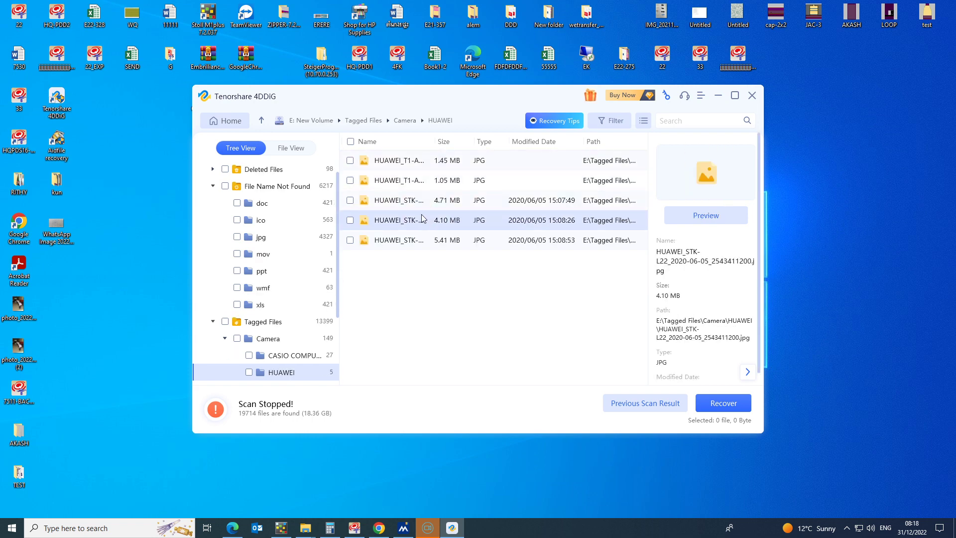
{"action": "left_click", "coordinate": [419, 238]}
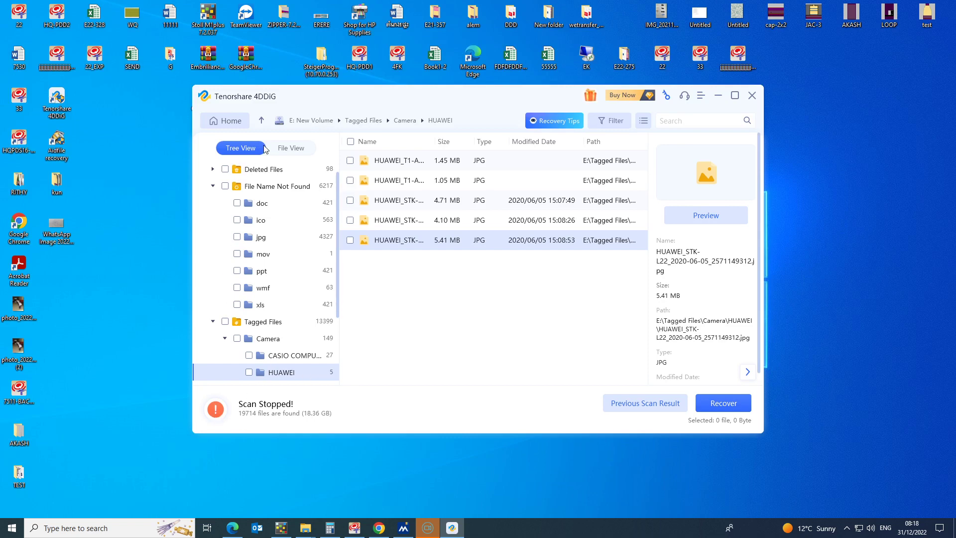
Switch the scan results to File View and look through the ICO files in the Photo category.
{"action": "left_click", "coordinate": [287, 151]}
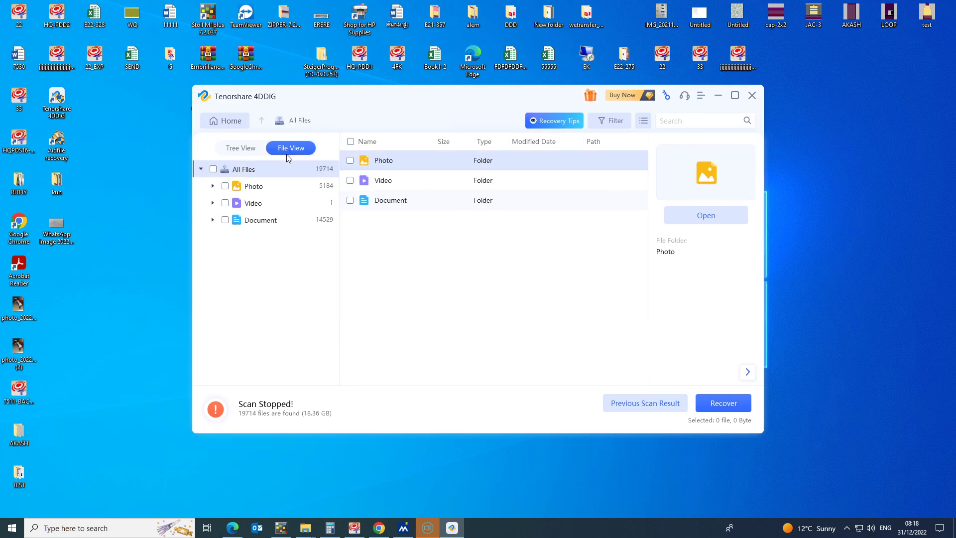
{"action": "left_click", "coordinate": [256, 187]}
{"action": "double_click", "coordinate": [398, 168]}
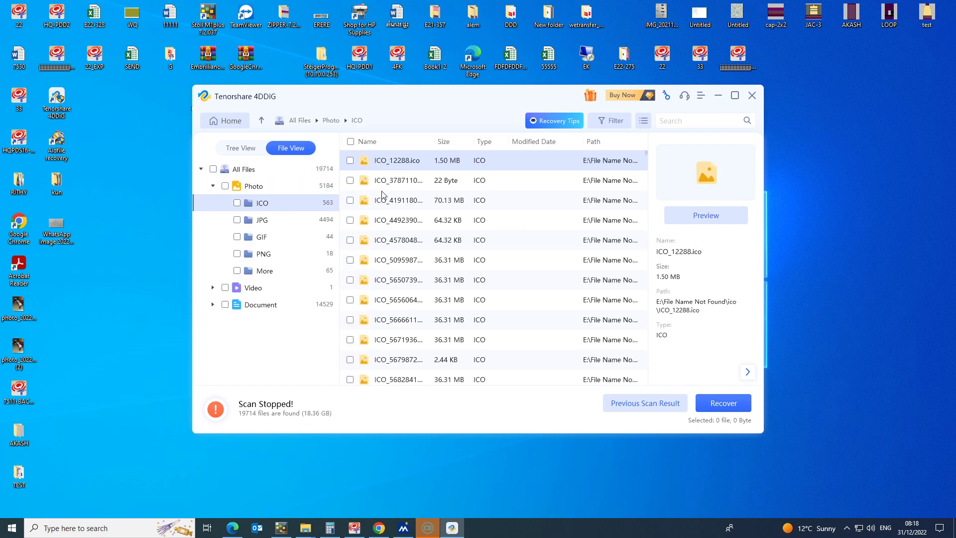
{"action": "left_click", "coordinate": [402, 186]}
{"action": "left_click", "coordinate": [438, 206]}
{"action": "key", "text": "Down"}
{"action": "key", "text": "Down"}
{"action": "key", "text": "Down"}
{"action": "key", "text": "Down"}
{"action": "key", "text": "Down"}
{"action": "key", "text": "Down"}
{"action": "key", "text": "Down"}
{"action": "key", "text": "Down"}
{"action": "key", "text": "Down"}
{"action": "key", "text": "Down"}
{"action": "key", "text": "Down"}
{"action": "key", "text": "Down"}
{"action": "key", "text": "Down"}
{"action": "key", "text": "Down"}
{"action": "key", "text": "Down"}
{"action": "key", "text": "Down"}
{"action": "key", "text": "Down"}
{"action": "key", "text": "Down"}
{"action": "key", "text": "Down"}
{"action": "key", "text": "Down"}
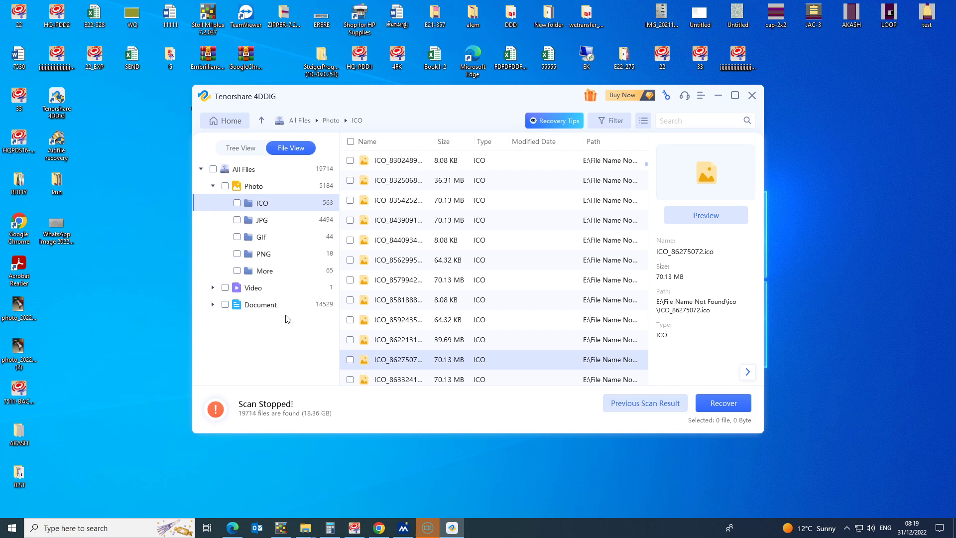
Mark MOV_5688162816.mov in the Video category and try to recover it, closing the Pro upgrade offer.
{"action": "left_click", "coordinate": [255, 286]}
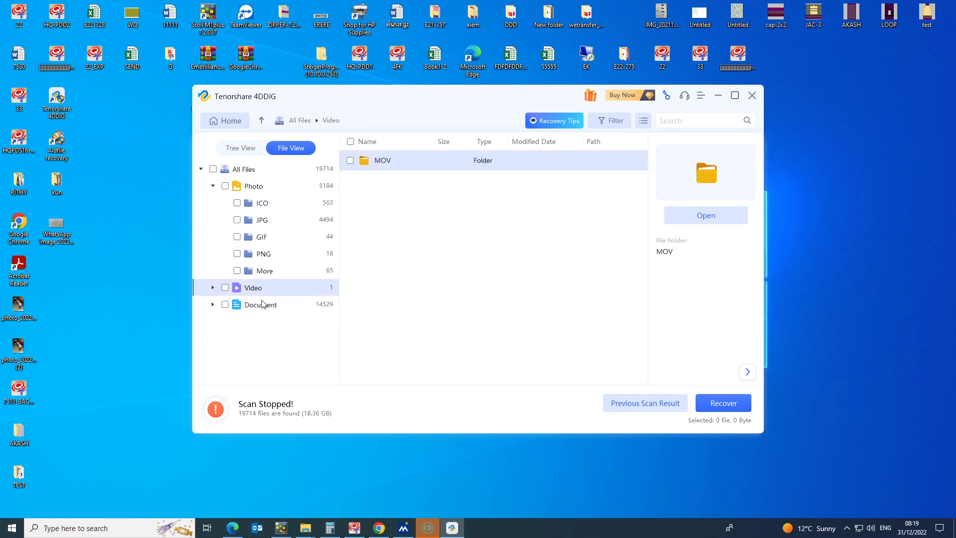
{"action": "left_click", "coordinate": [213, 287]}
{"action": "left_click", "coordinate": [264, 305]}
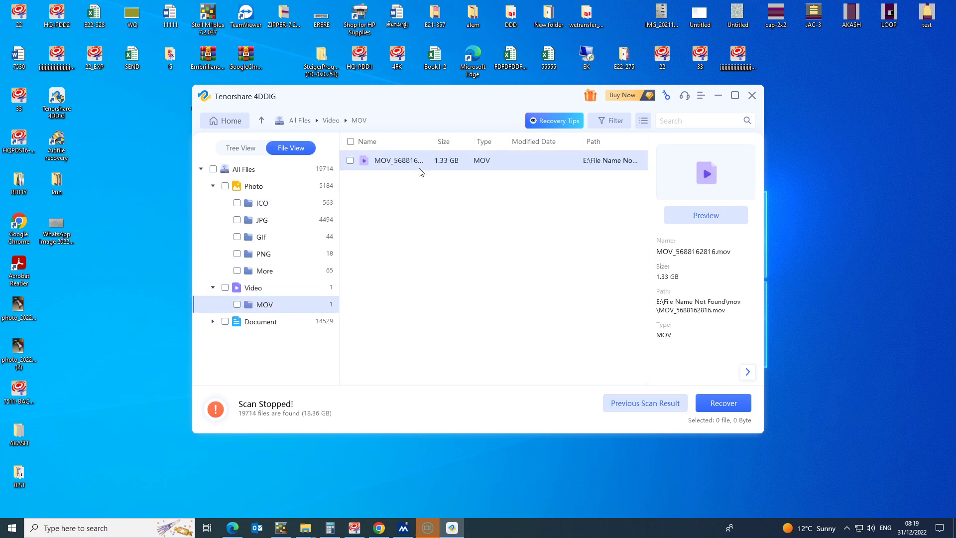
{"action": "left_click", "coordinate": [350, 160]}
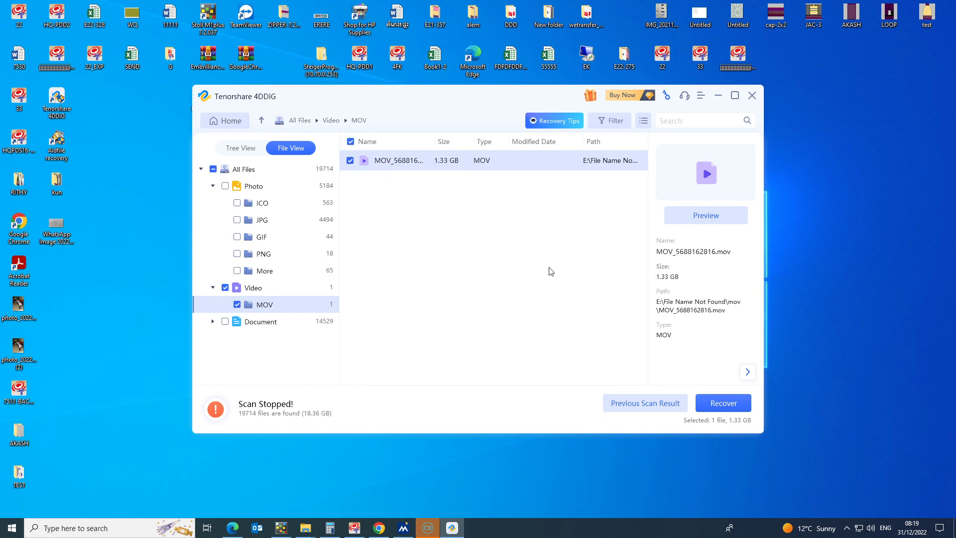
{"action": "left_click", "coordinate": [724, 406]}
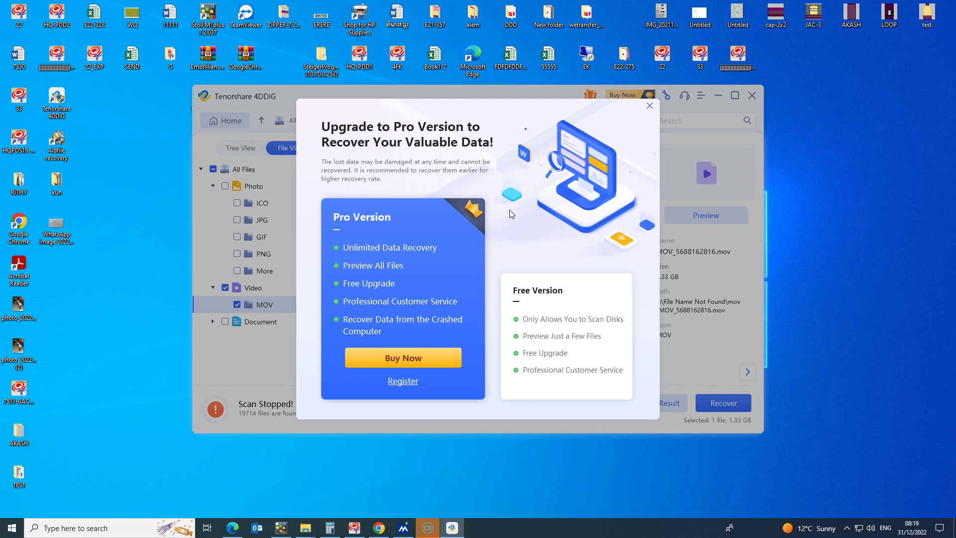
{"action": "left_click", "coordinate": [649, 105]}
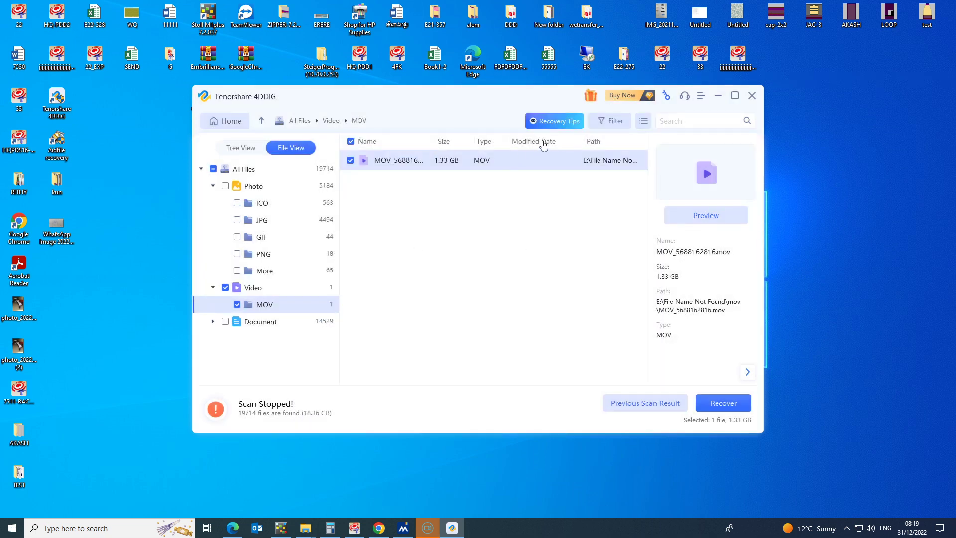
Look through the Document category and the PNG and JPG photo folders, selecting ___2022-09-13_2028498944.jpg for its details.
{"action": "left_click", "coordinate": [263, 323]}
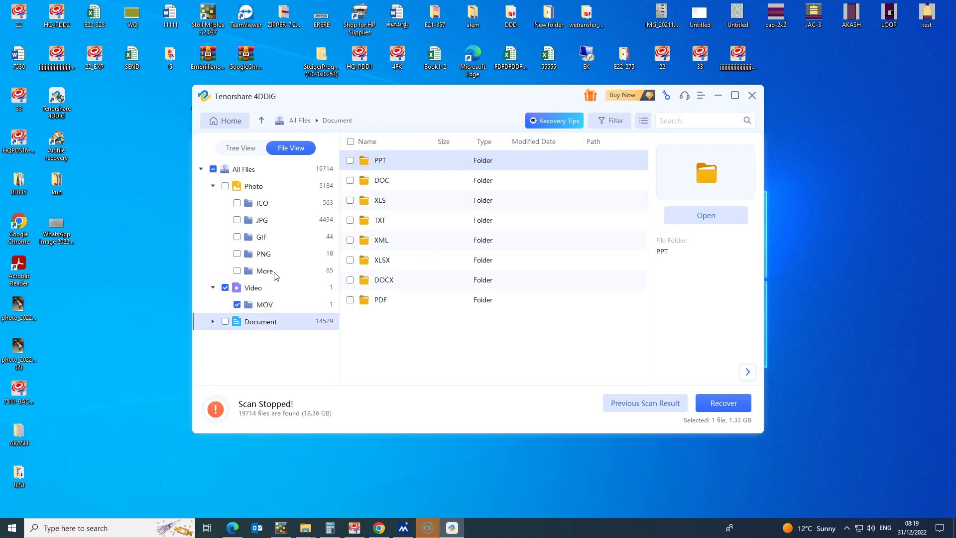
{"action": "left_click", "coordinate": [271, 253]}
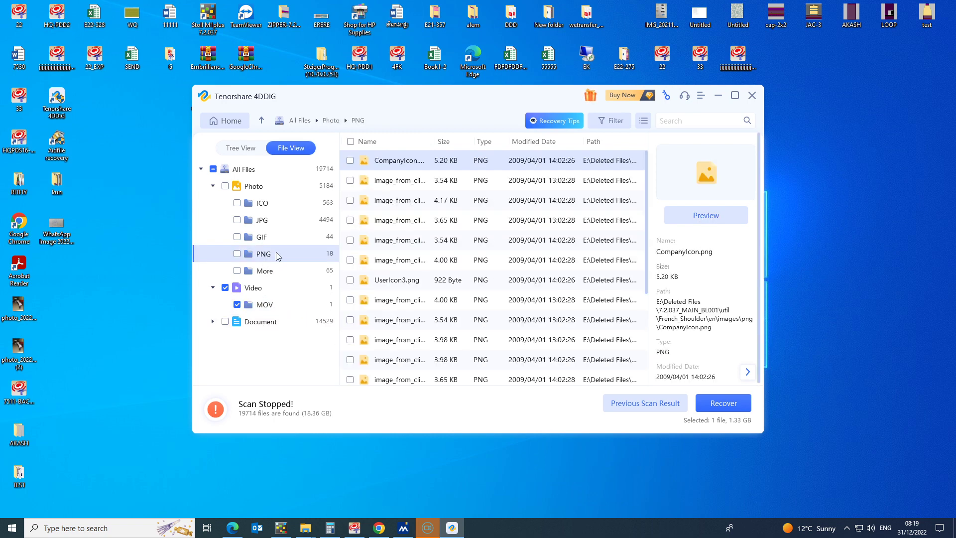
{"action": "left_click", "coordinate": [268, 223]}
{"action": "scroll", "coordinate": [506, 228], "scroll_direction": "down", "scroll_amount": 2}
{"action": "left_click", "coordinate": [447, 207]}
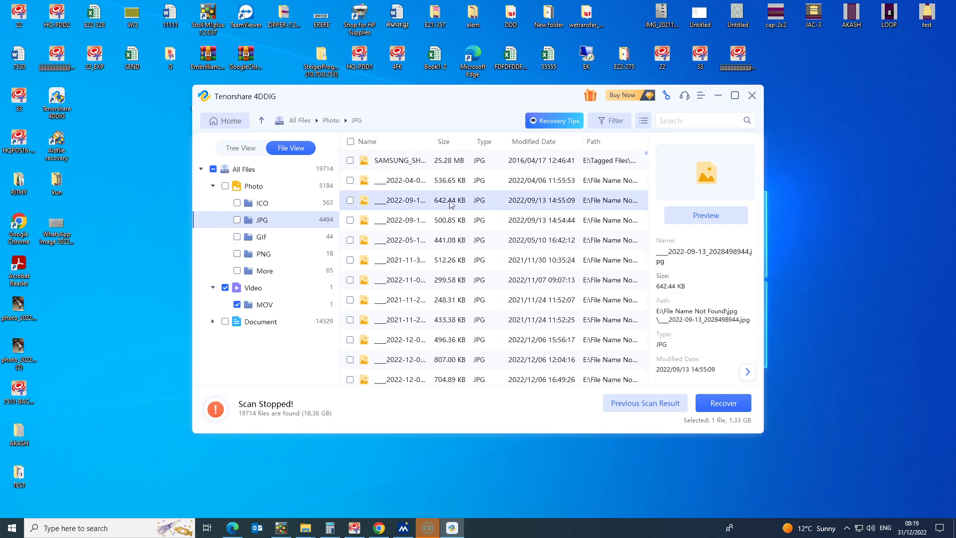
Compare the New Volume (E:) root folders in Tree View with the All Files categories in File View.
{"action": "scroll", "coordinate": [450, 204], "scroll_direction": "up", "scroll_amount": 2}
{"action": "left_click", "coordinate": [240, 148]}
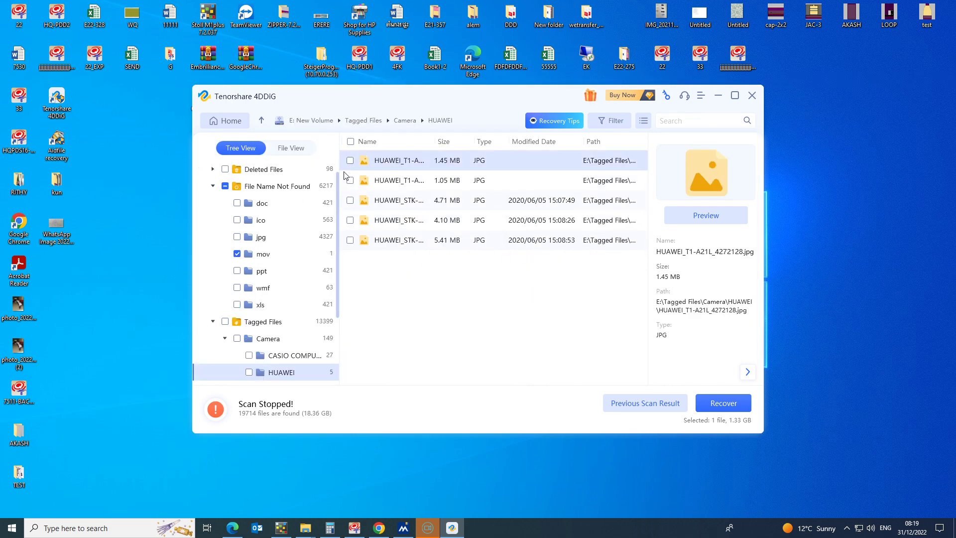
{"action": "left_click", "coordinate": [311, 120]}
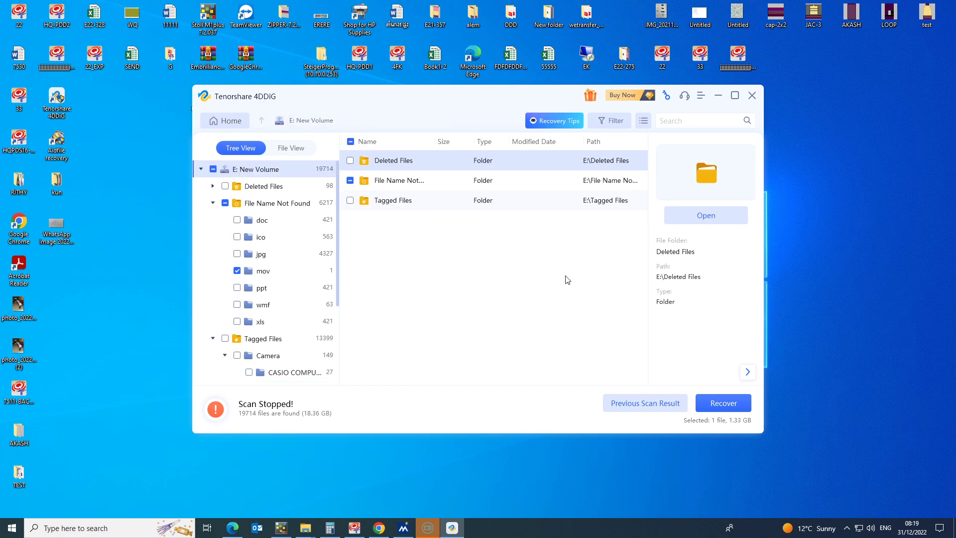
{"action": "left_click", "coordinate": [416, 181]}
{"action": "left_click", "coordinate": [376, 200]}
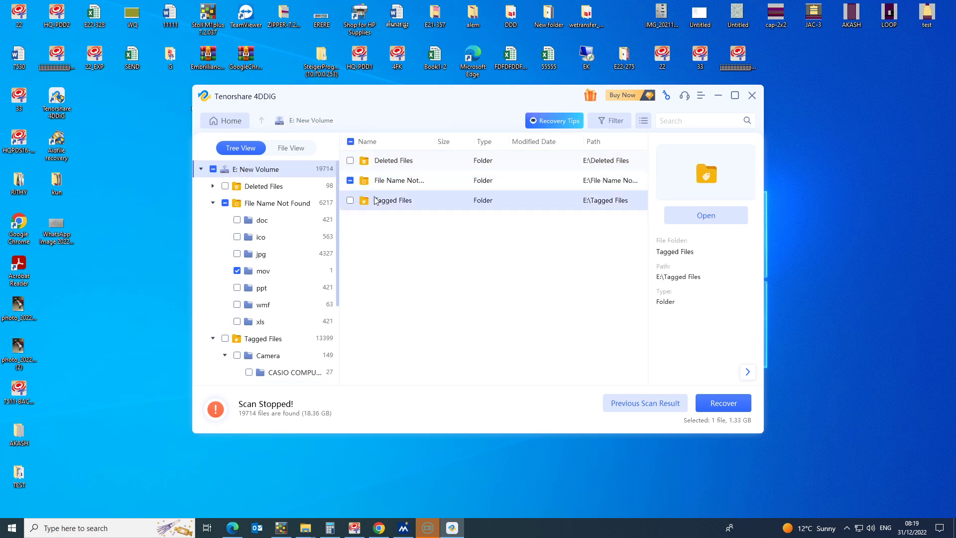
{"action": "left_click", "coordinate": [490, 184]}
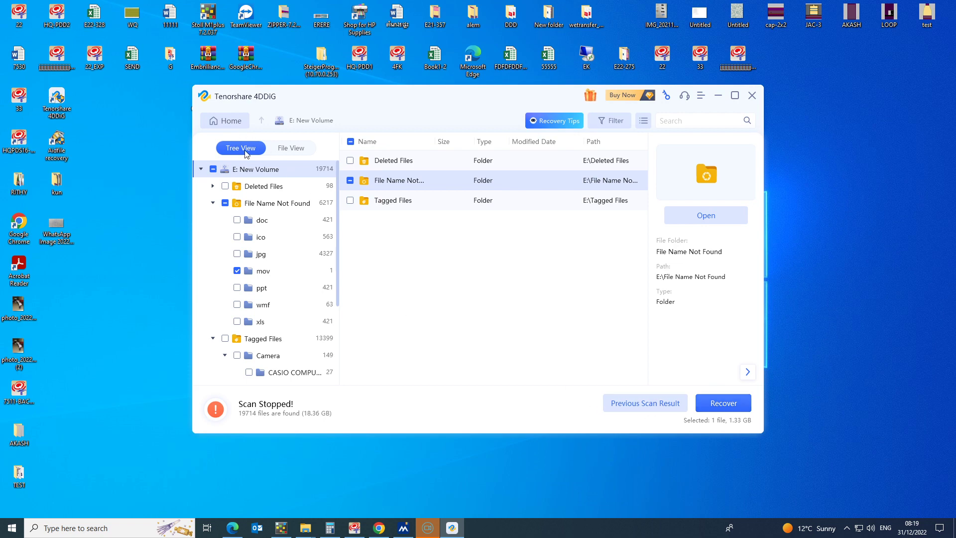
{"action": "left_click", "coordinate": [295, 147]}
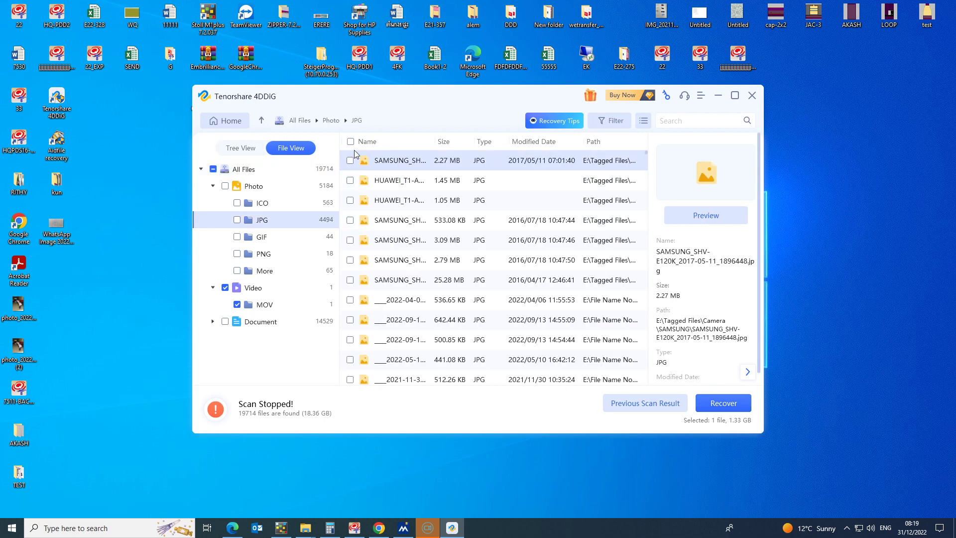
{"action": "left_click", "coordinate": [291, 123]}
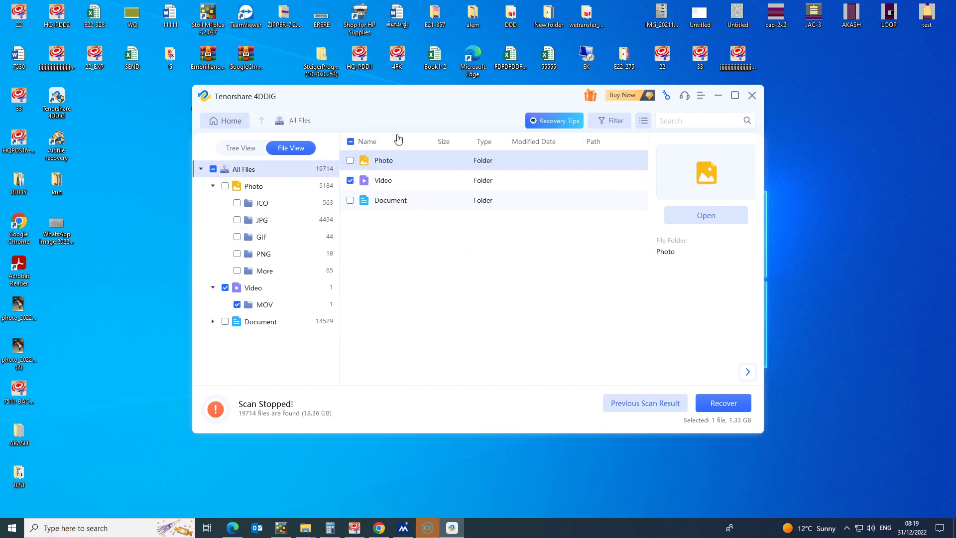
Return to the homepage and scan the Recycle Bin for photo, video, document, audio and other file types.
{"action": "left_click", "coordinate": [224, 120]}
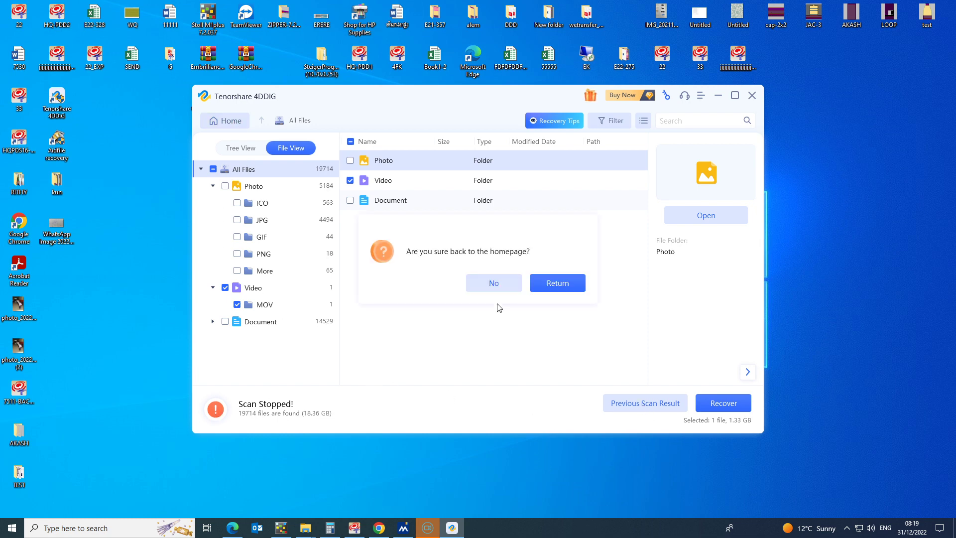
{"action": "left_click", "coordinate": [548, 287]}
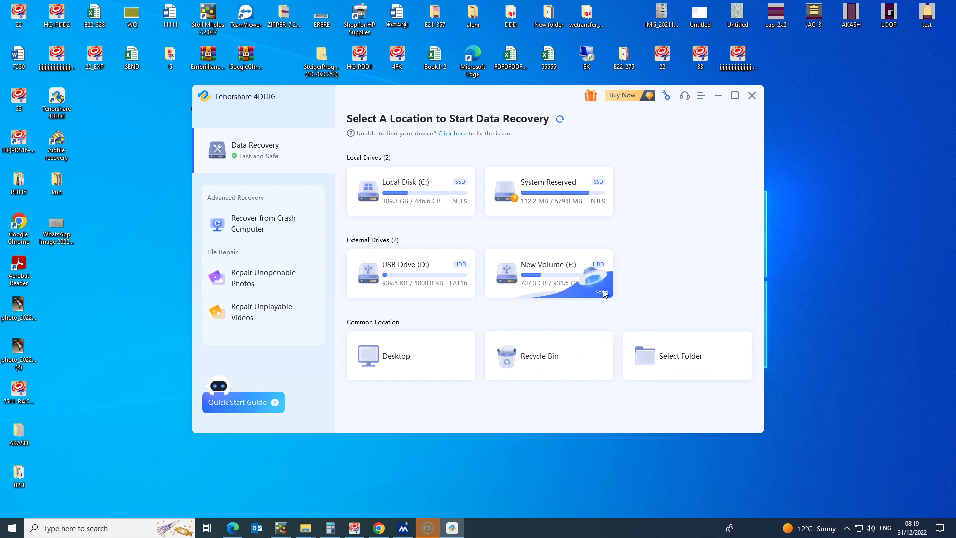
{"action": "left_click", "coordinate": [590, 376]}
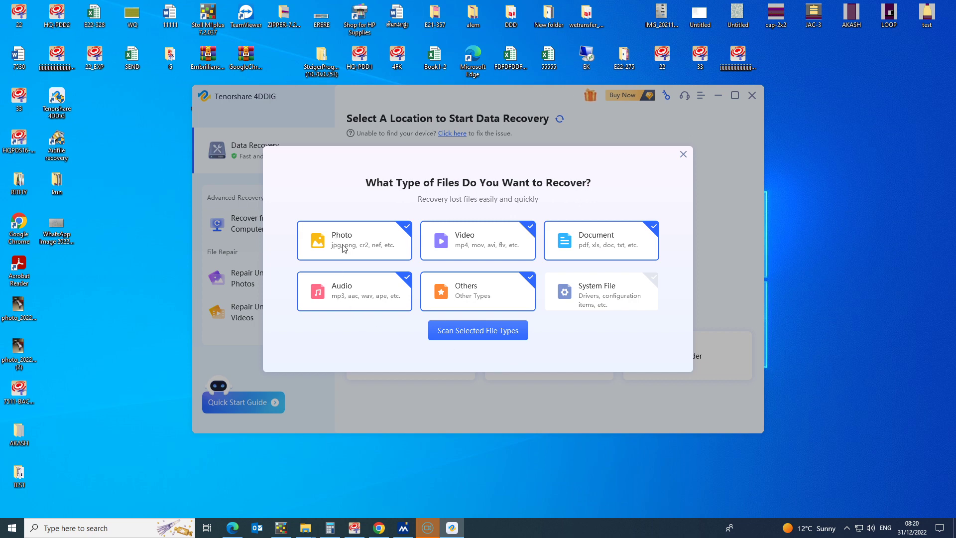
{"action": "left_click", "coordinate": [499, 342]}
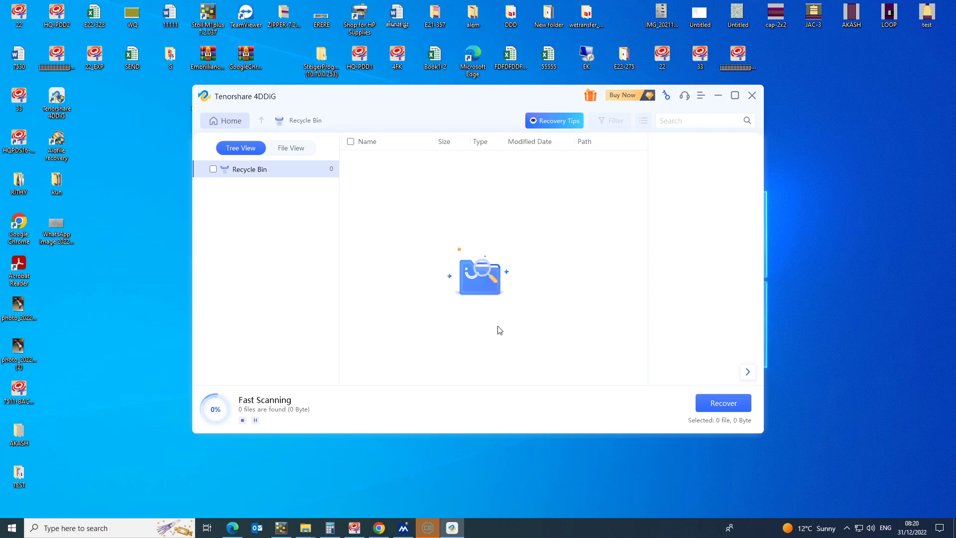
Inspect the details of the Users folder in the Recycle Bin scan results.
{"action": "right_click", "coordinate": [868, 161]}
{"action": "left_click", "coordinate": [871, 190]}
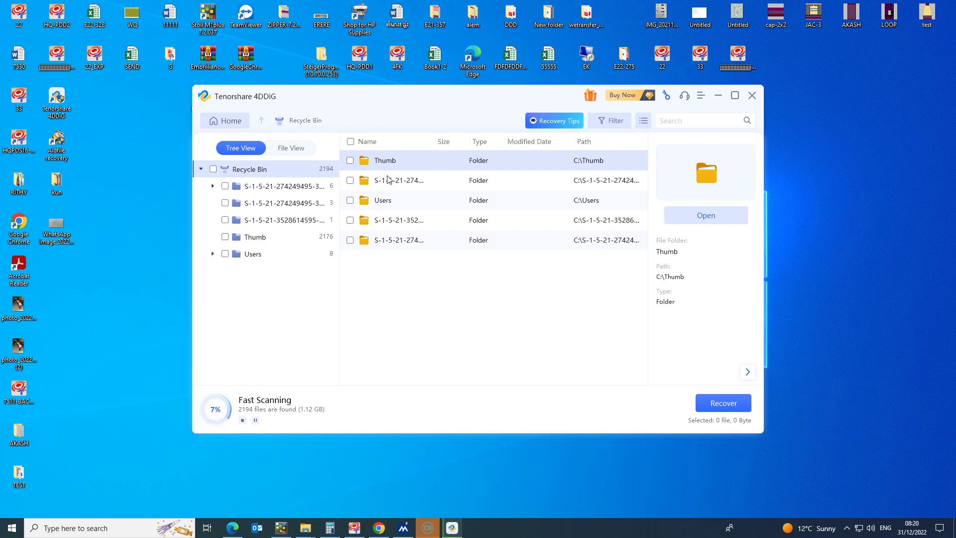
{"action": "left_click", "coordinate": [525, 181]}
{"action": "left_click", "coordinate": [433, 199]}
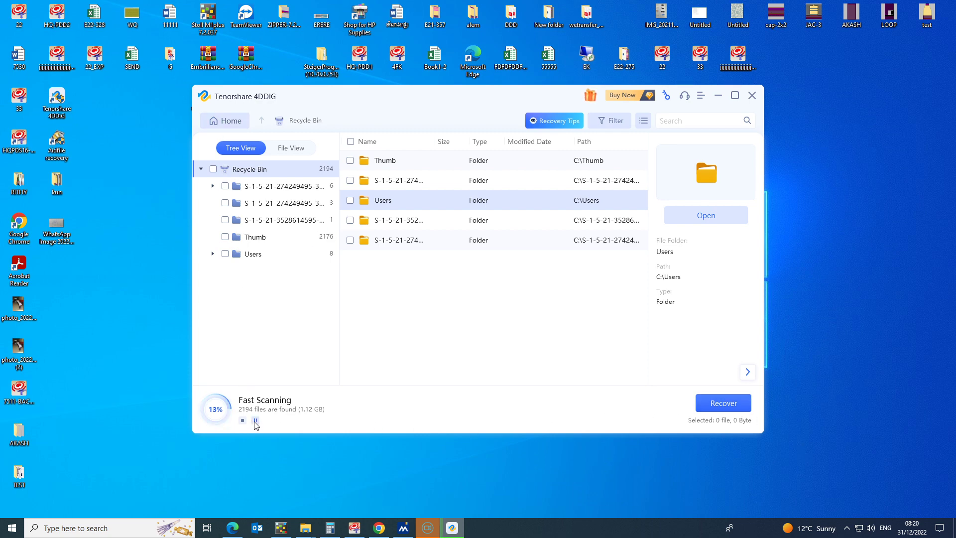
Switch to EaseUS Data Recovery Wizard and scan the external drive New Volume (E:), dismissing the Why Pro? offer.
{"action": "right_click", "coordinate": [174, 283]}
{"action": "left_click", "coordinate": [188, 315]}
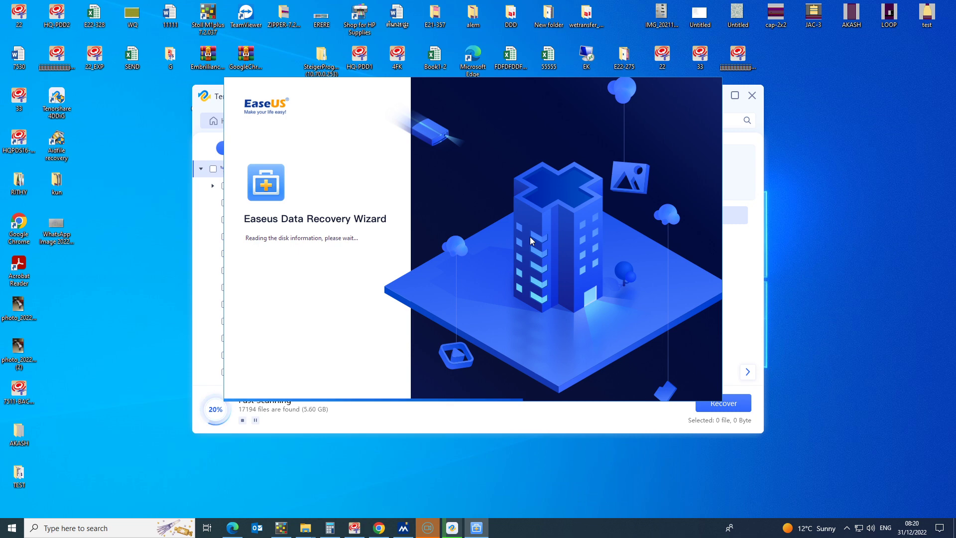
{"action": "mouse_move", "coordinate": [558, 286]}
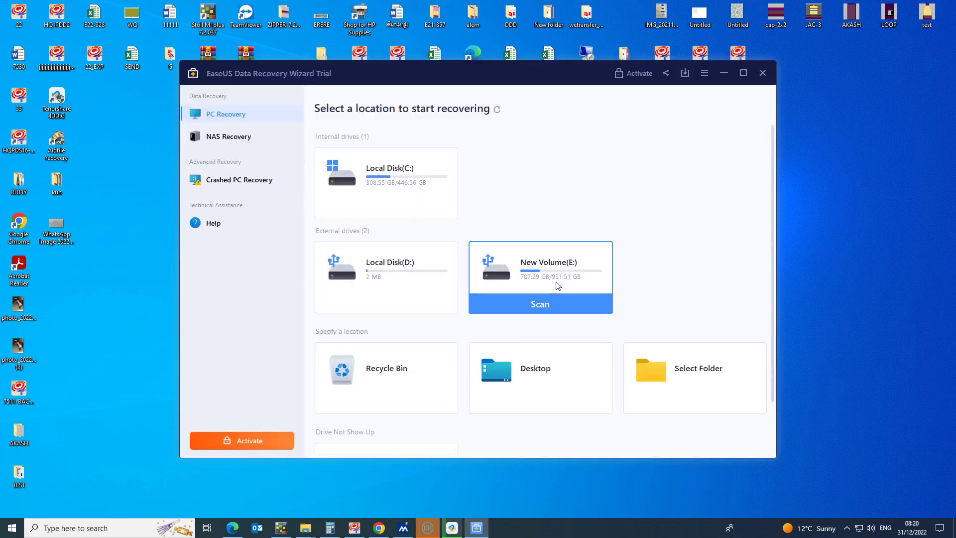
{"action": "left_click", "coordinate": [570, 313]}
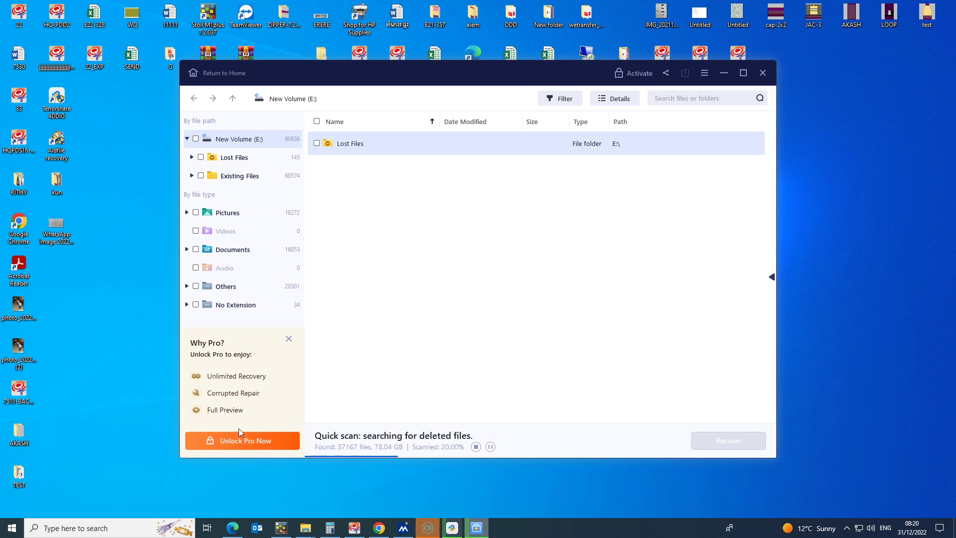
{"action": "left_click", "coordinate": [289, 339]}
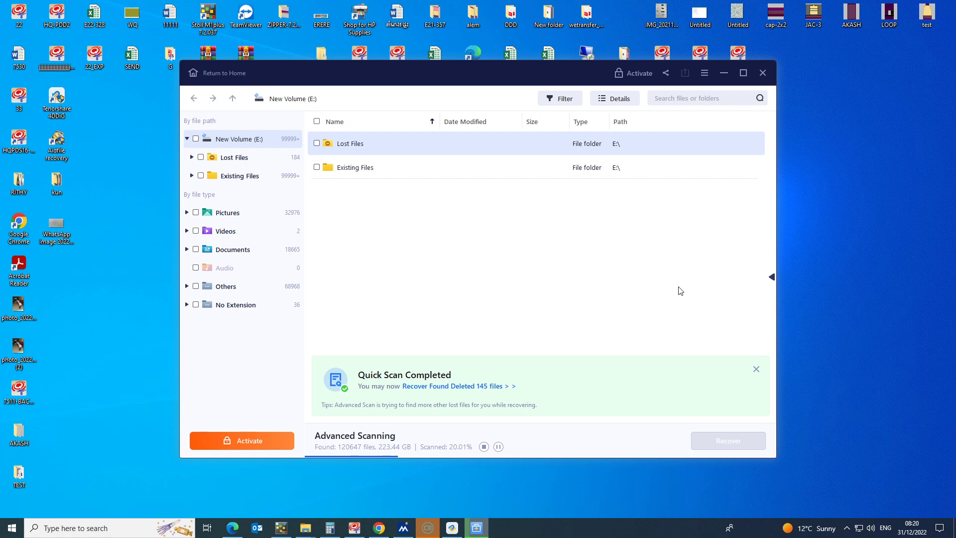
{"action": "right_click", "coordinate": [846, 213]}
{"action": "left_click", "coordinate": [921, 241]}
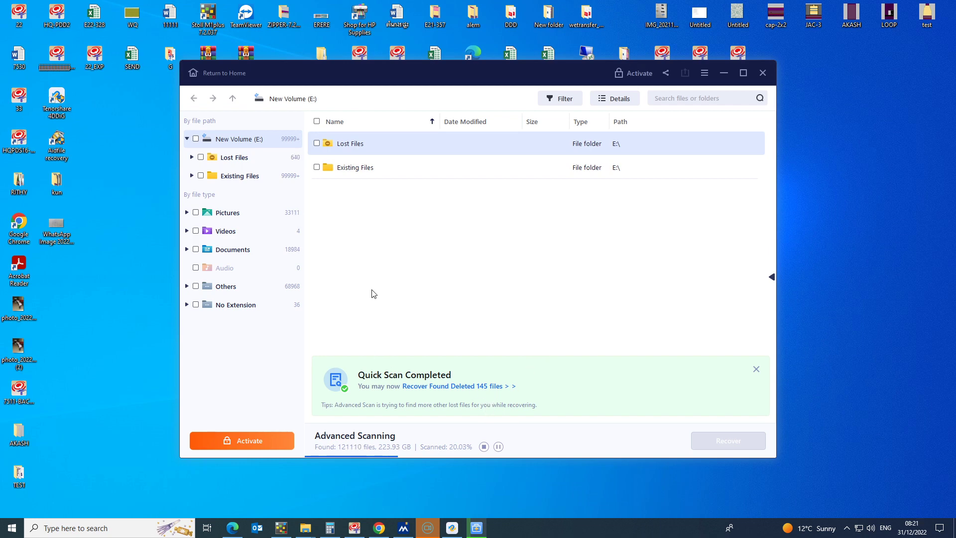
Browse the Pictures and Videos file types in the scan results and open the mp4 folder.
{"action": "left_click", "coordinate": [268, 212]}
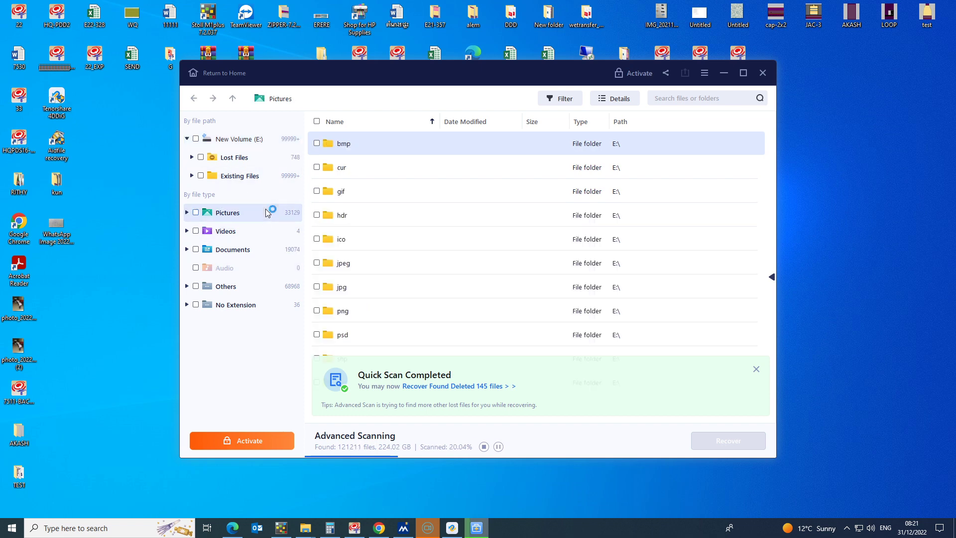
{"action": "left_click", "coordinate": [187, 213]}
{"action": "scroll", "coordinate": [255, 297], "scroll_direction": "down", "scroll_amount": 3}
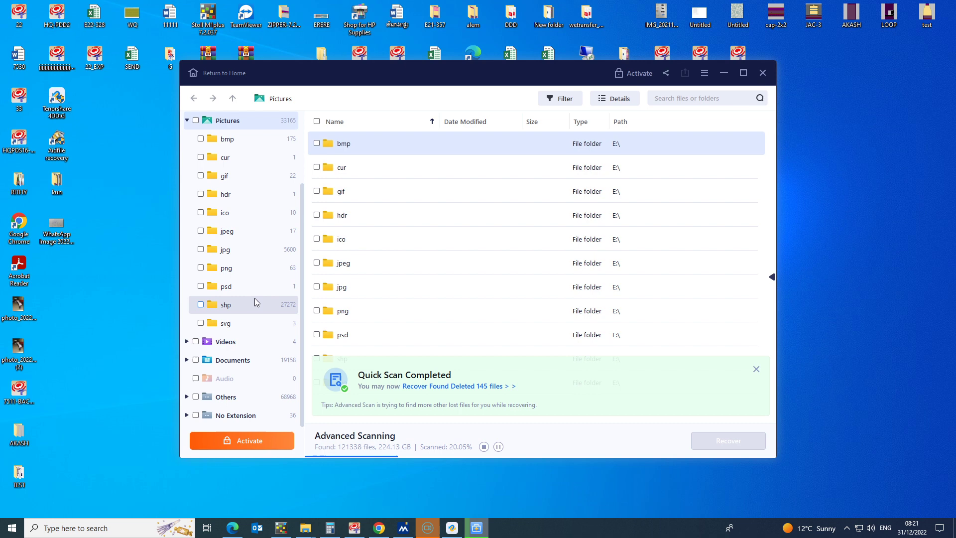
{"action": "left_click", "coordinate": [245, 322]}
{"action": "left_click", "coordinate": [239, 345]}
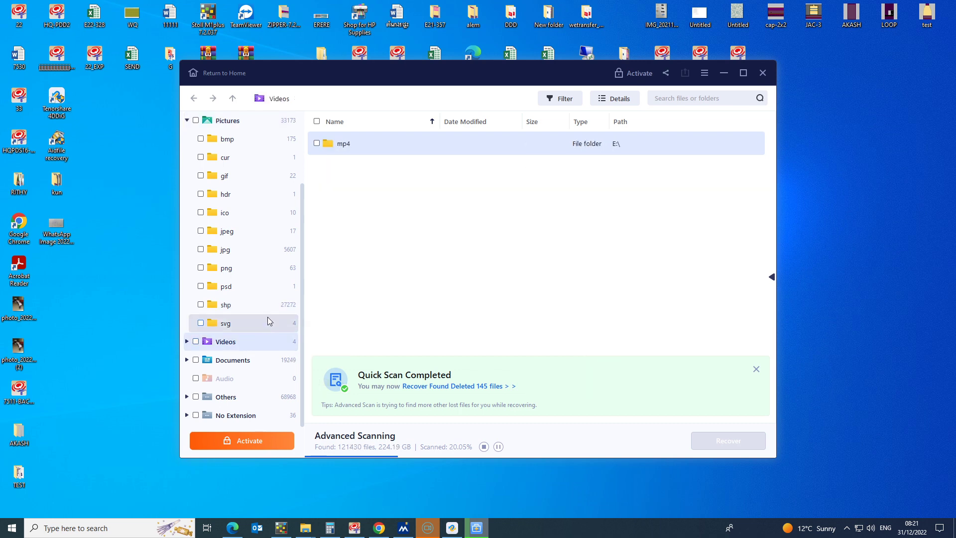
{"action": "left_click", "coordinate": [187, 341]}
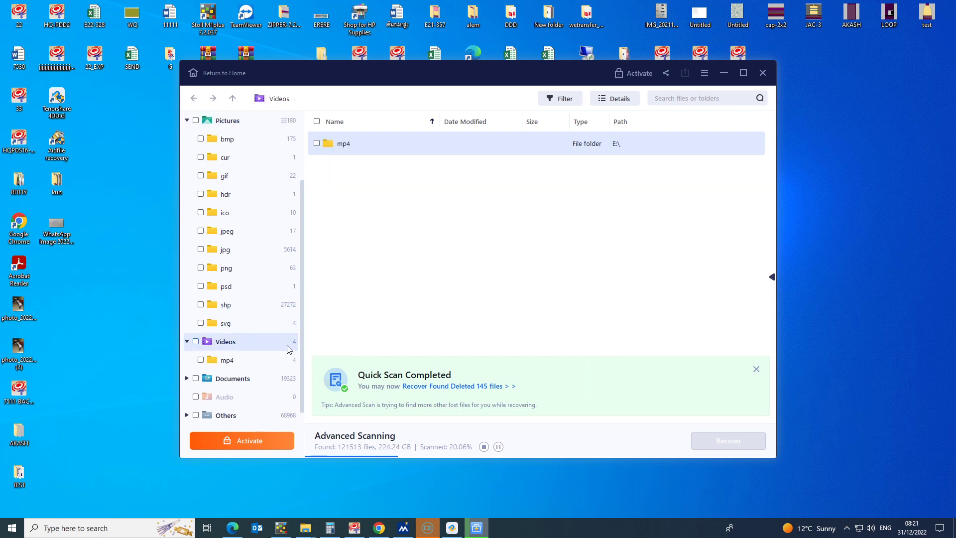
{"action": "left_click", "coordinate": [229, 342]}
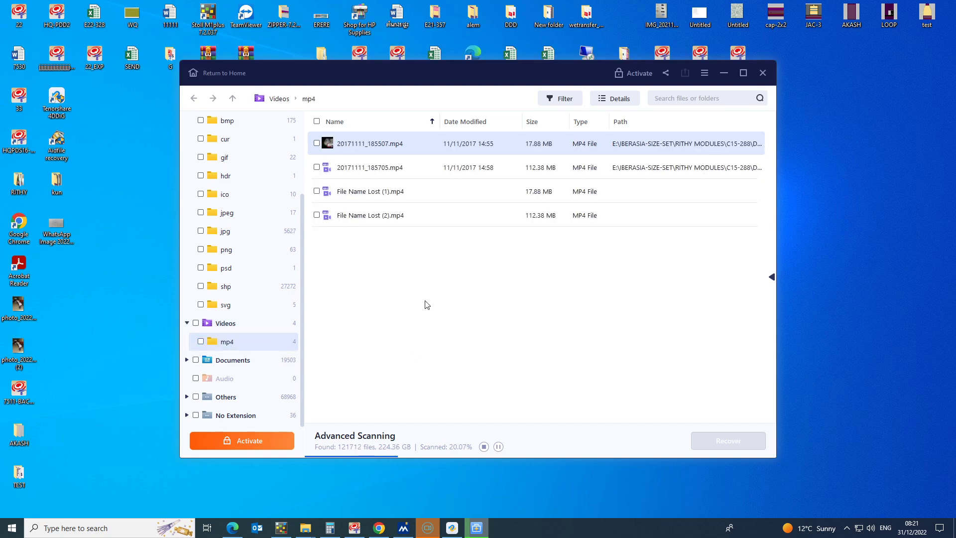
Preview the mp4 videos from 20171111_185507.mp4 through File Name Lost (2).mp4, closing the preview without recovering.
{"action": "left_click", "coordinate": [415, 167]}
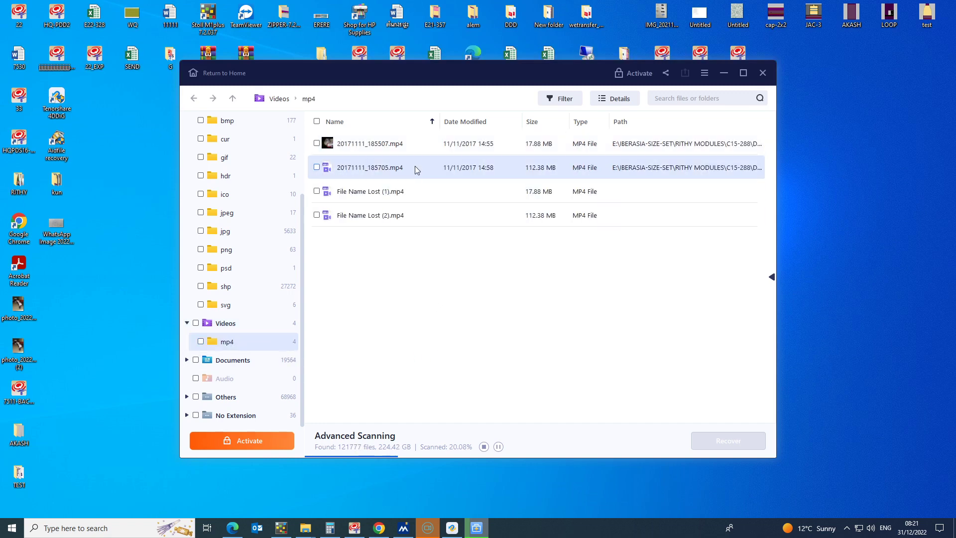
{"action": "double_click", "coordinate": [429, 145]}
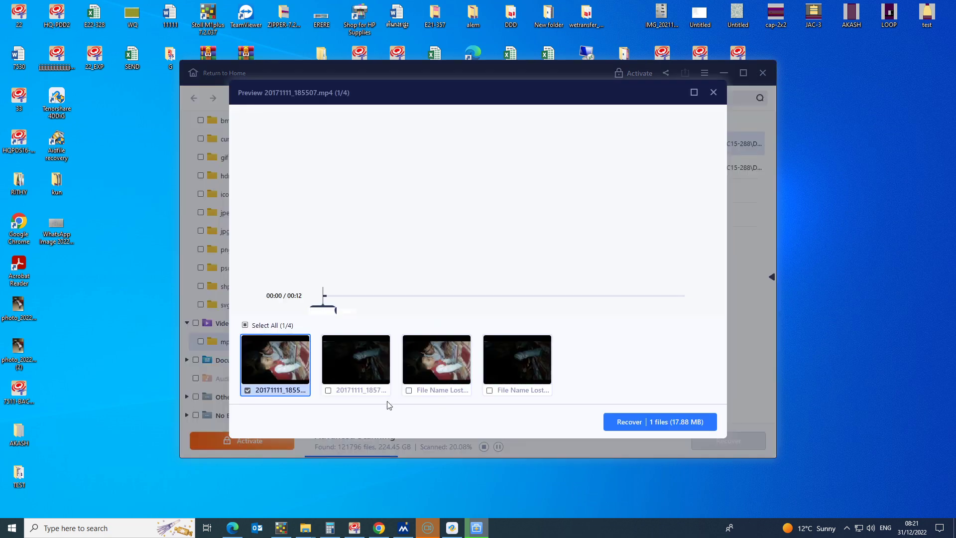
{"action": "left_click", "coordinate": [367, 360]}
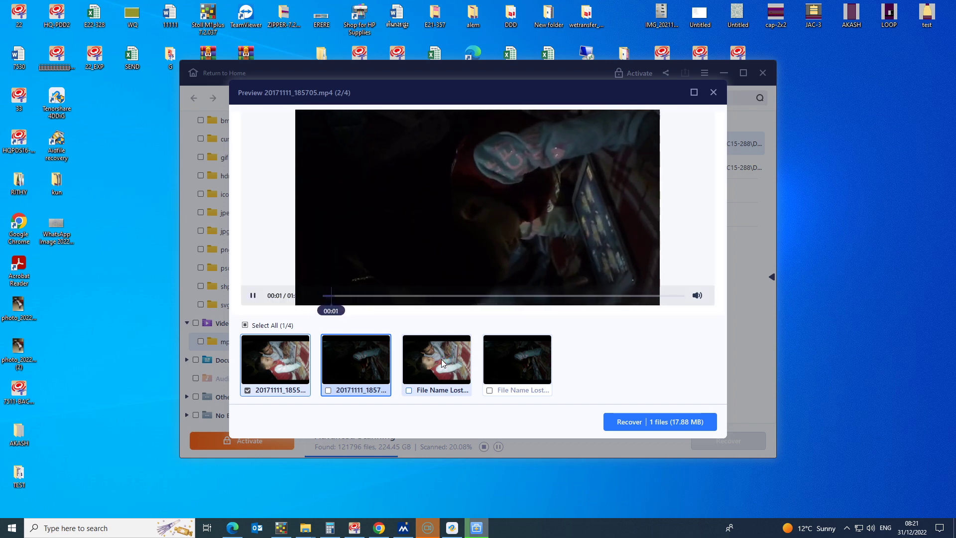
{"action": "left_click", "coordinate": [441, 360]}
{"action": "left_click", "coordinate": [523, 366]}
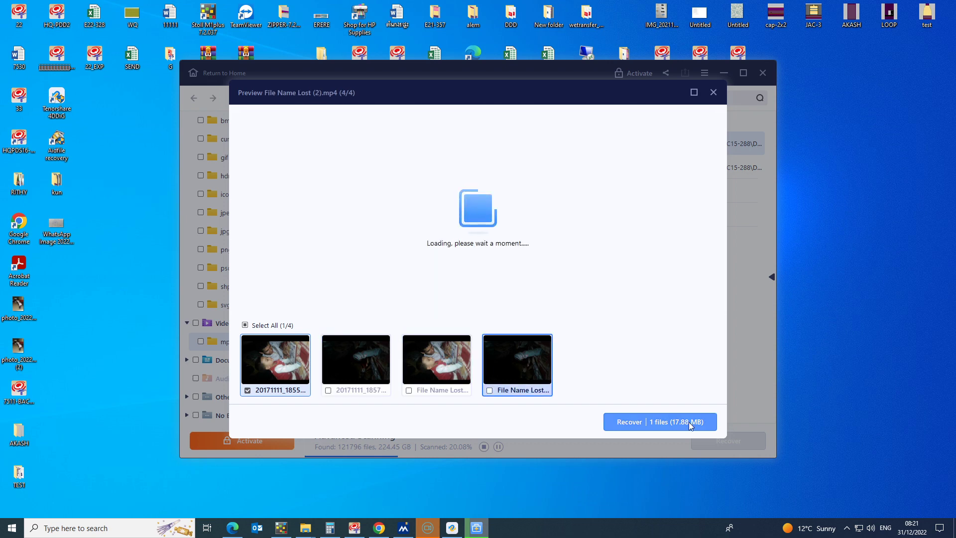
{"action": "left_click", "coordinate": [713, 93]}
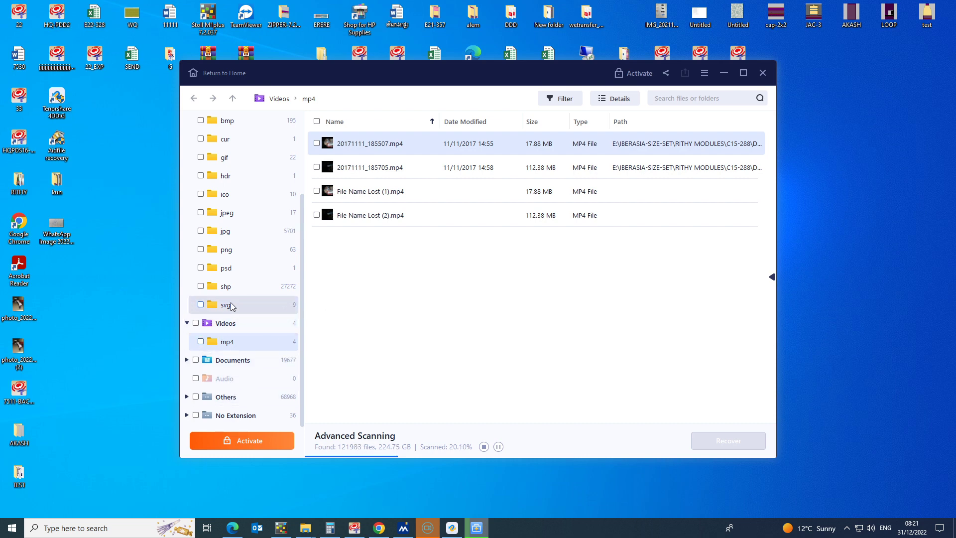
Browse Lost Files on New Volume (E:), examining the Deleted and Tags Extracted subfolders and the contents of Camera.
{"action": "scroll", "coordinate": [251, 246], "scroll_direction": "up", "scroll_amount": 3}
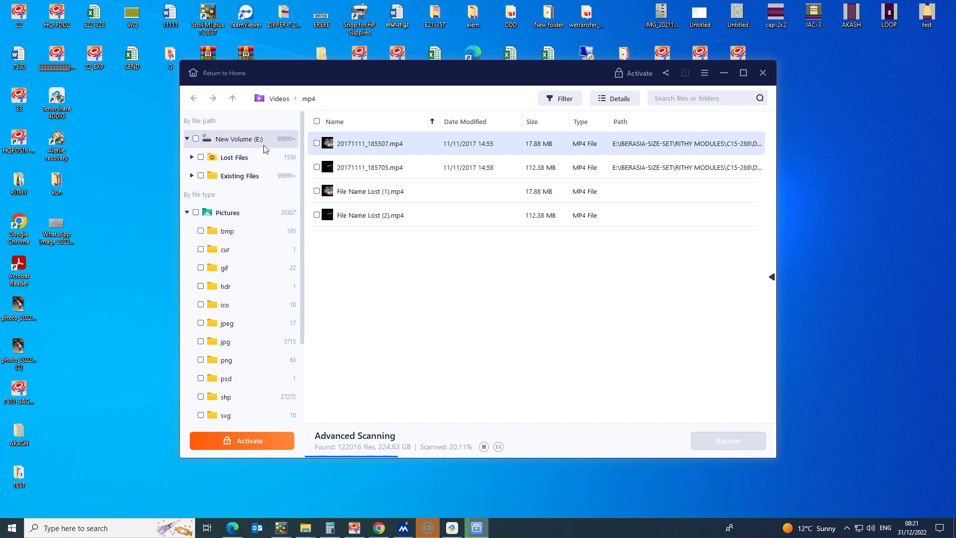
{"action": "left_click", "coordinate": [283, 141]}
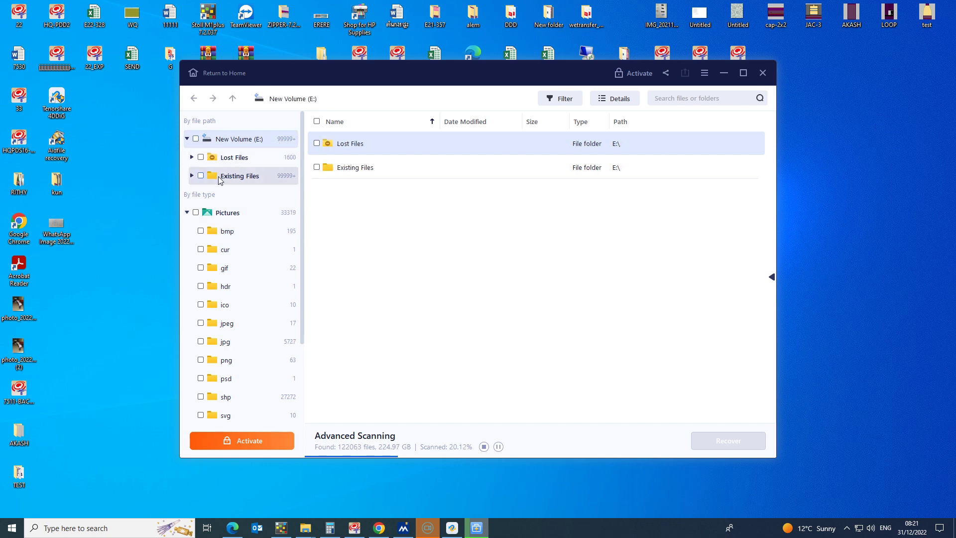
{"action": "left_click", "coordinate": [191, 158]}
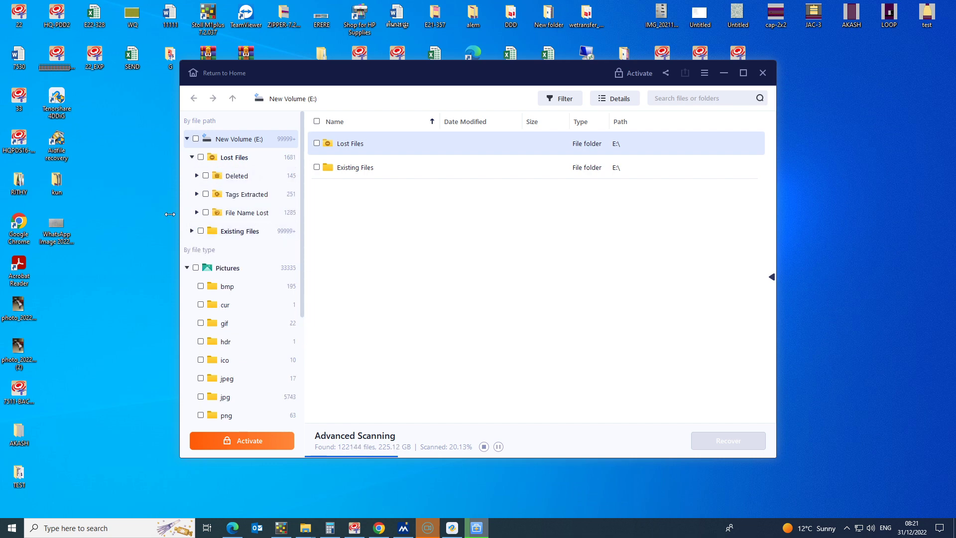
{"action": "left_click", "coordinate": [197, 176]}
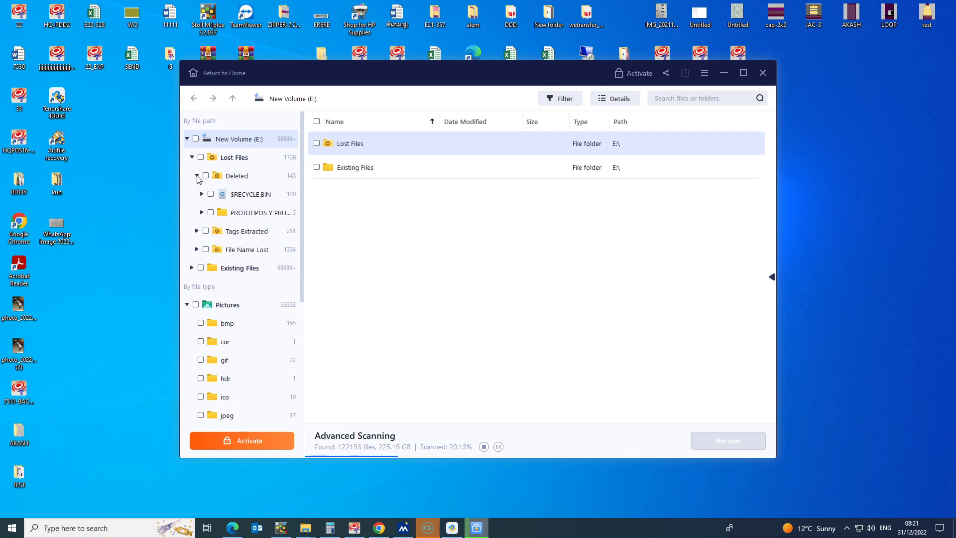
{"action": "left_click", "coordinate": [200, 230]}
{"action": "scroll", "coordinate": [240, 253], "scroll_direction": "down", "scroll_amount": 2}
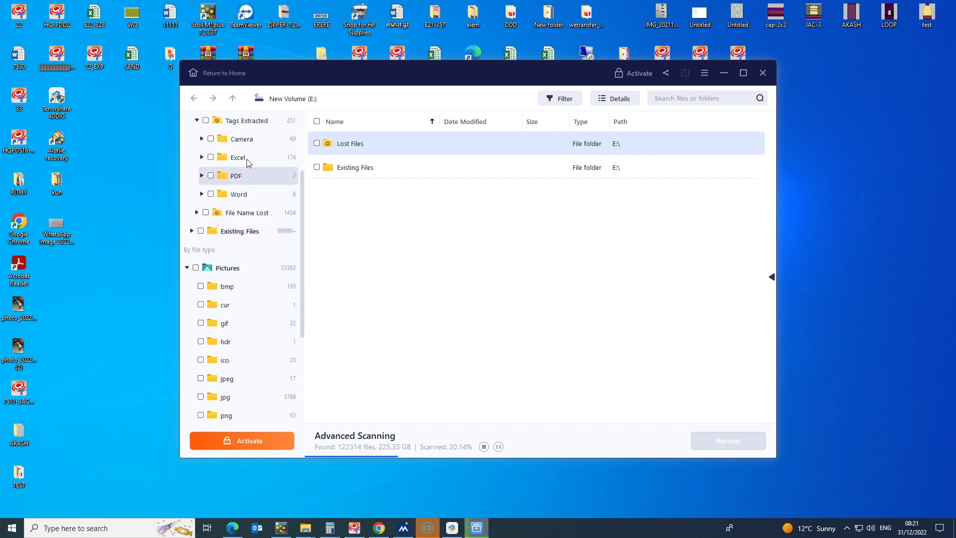
{"action": "left_click", "coordinate": [242, 139]}
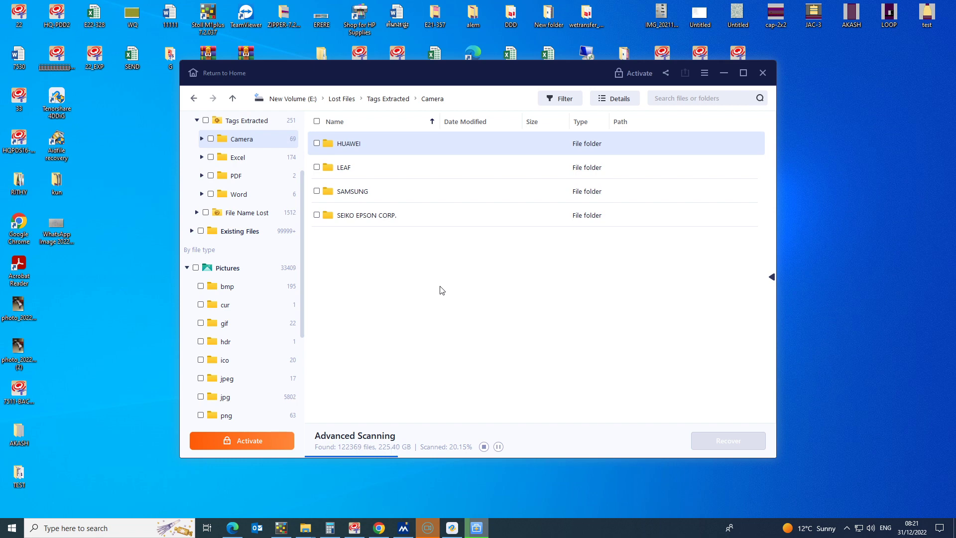
{"action": "scroll", "coordinate": [264, 161], "scroll_direction": "up", "scroll_amount": 2}
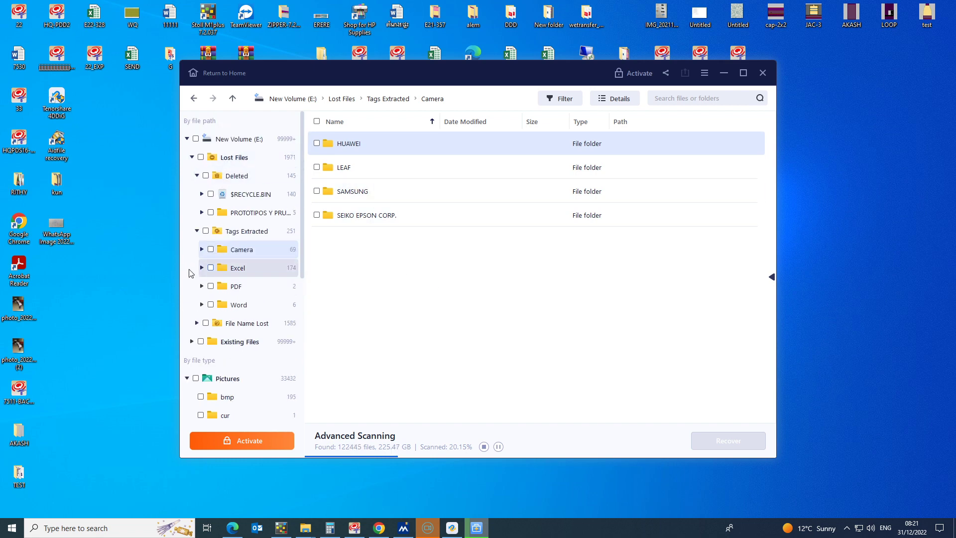
{"action": "left_click", "coordinate": [196, 231]}
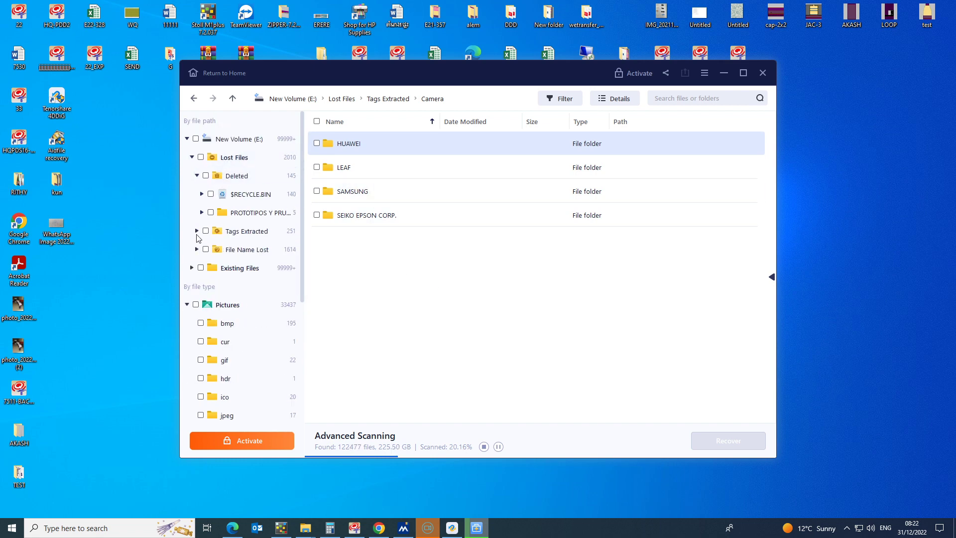
Examine the Existing Files folder of New Volume (E:) and its subfolder tree, collapsing the tree when finished.
{"action": "left_click", "coordinate": [195, 269]}
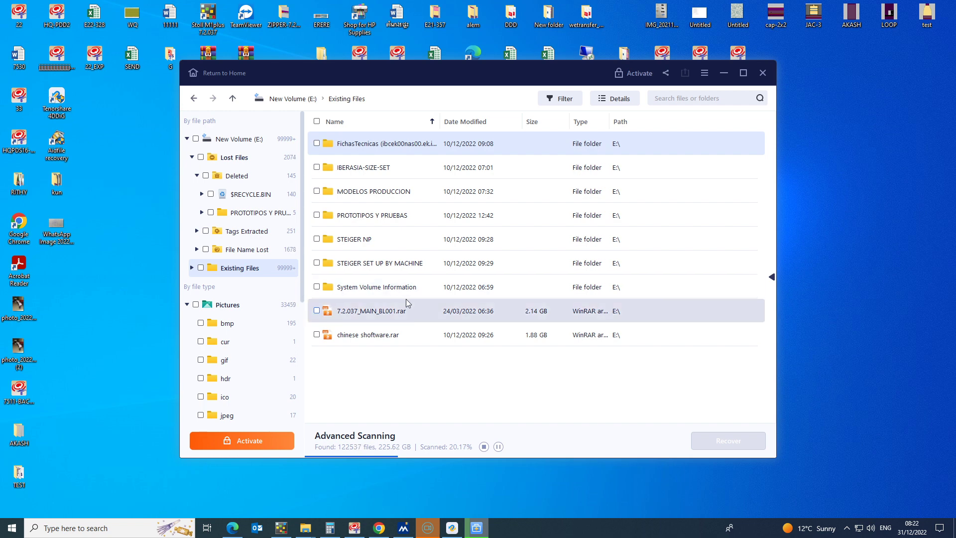
{"action": "right_click", "coordinate": [888, 257]}
{"action": "left_click", "coordinate": [891, 284]}
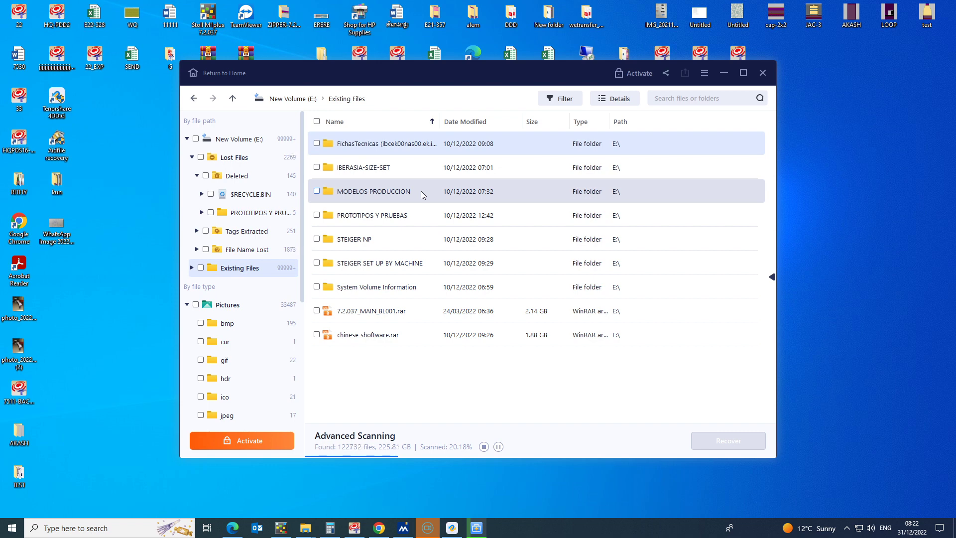
{"action": "left_click", "coordinate": [194, 269]}
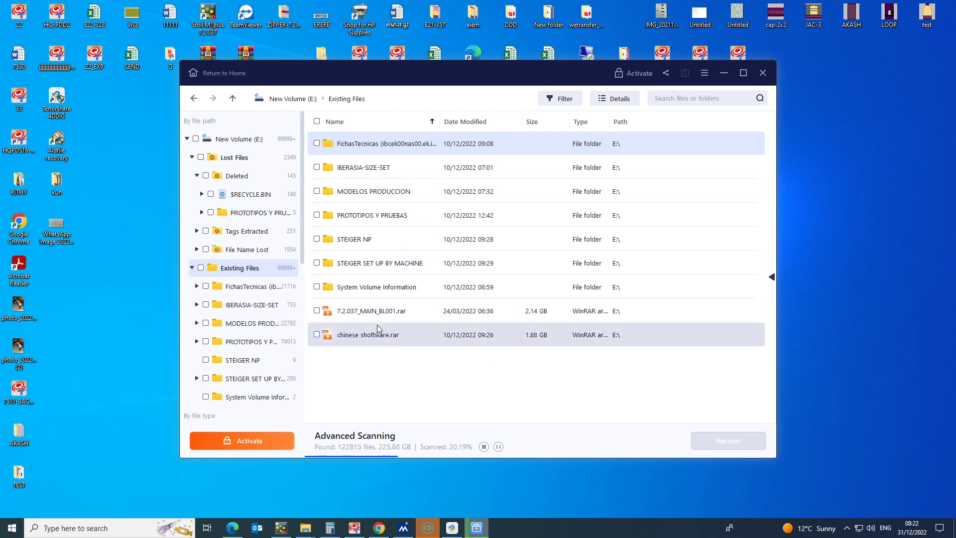
{"action": "scroll", "coordinate": [303, 341], "scroll_direction": "down", "scroll_amount": 2}
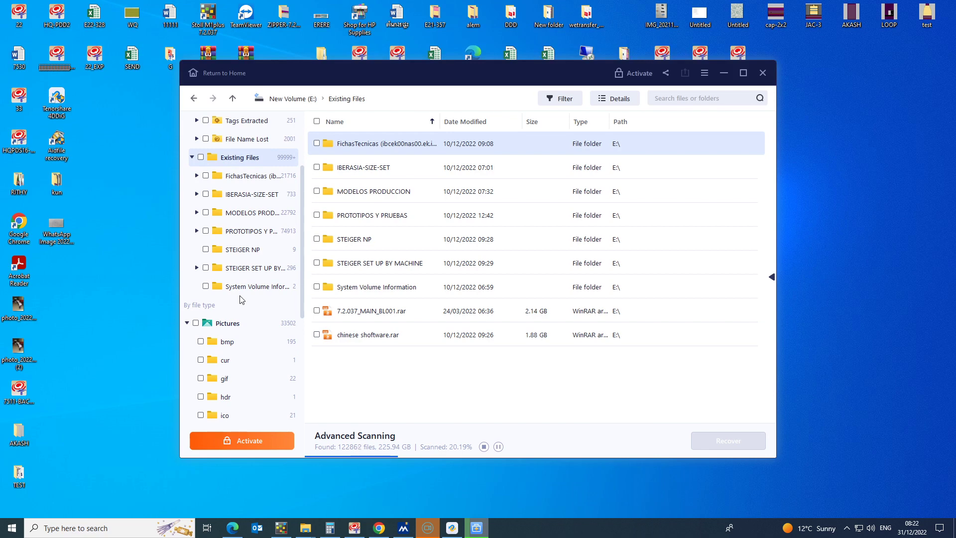
{"action": "scroll", "coordinate": [244, 296], "scroll_direction": "down", "scroll_amount": 4}
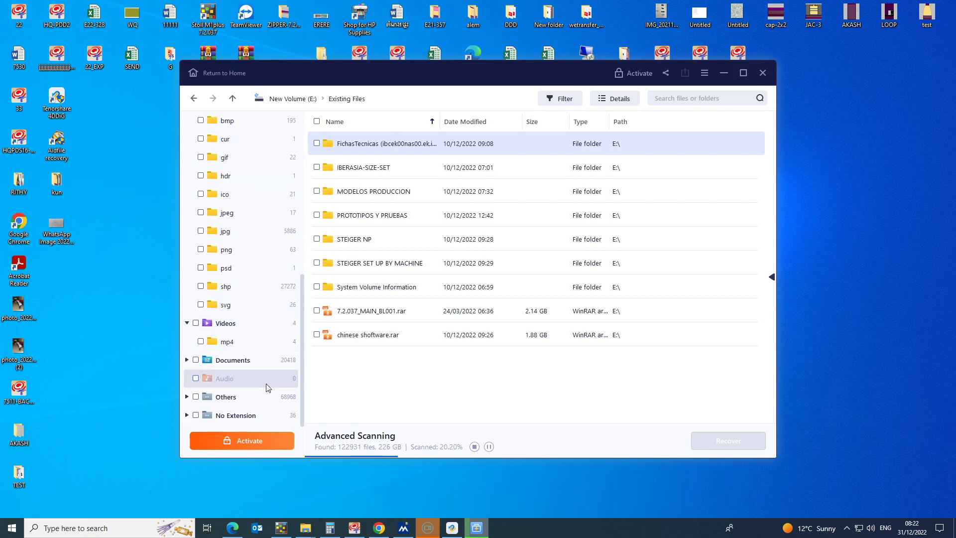
{"action": "scroll", "coordinate": [267, 388], "scroll_direction": "up", "scroll_amount": 4}
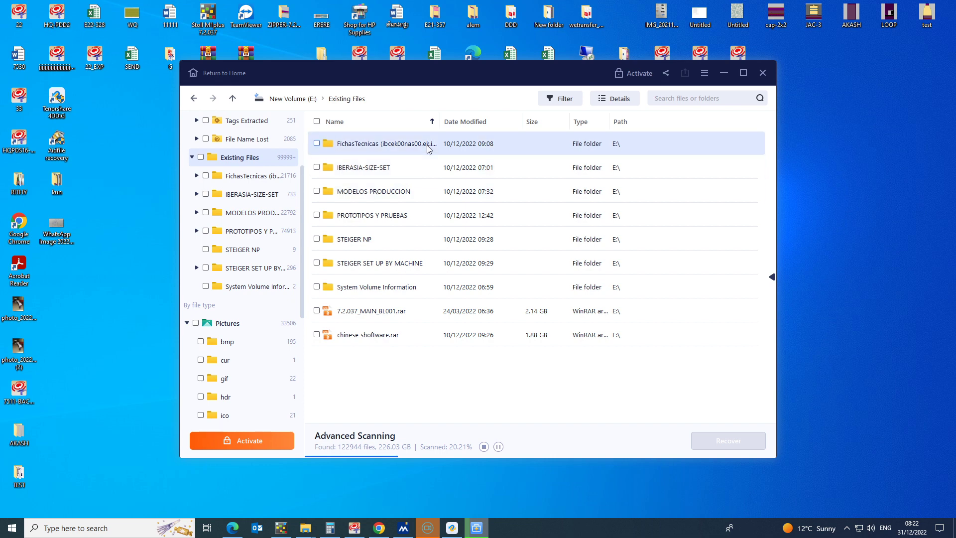
{"action": "left_click", "coordinate": [192, 157]}
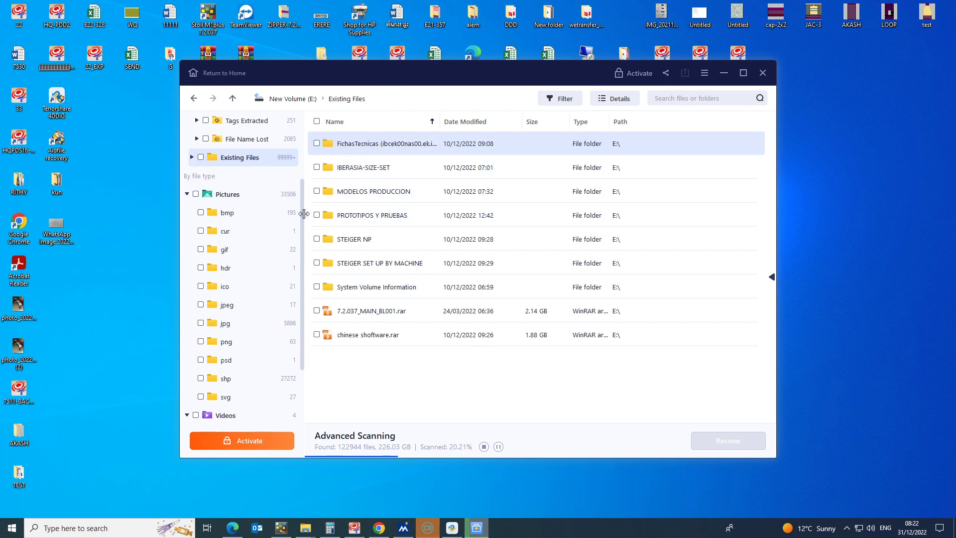
{"action": "scroll", "coordinate": [291, 190], "scroll_direction": "up", "scroll_amount": 3}
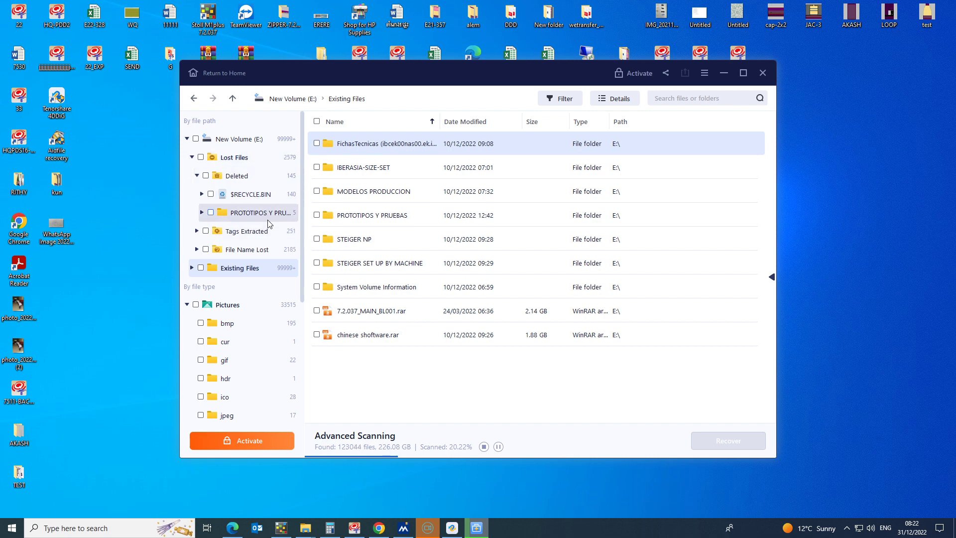
Examine the File Name Lost folder under Lost Files, and collapse the Lost Files and Pictures groups.
{"action": "left_click", "coordinate": [264, 250]}
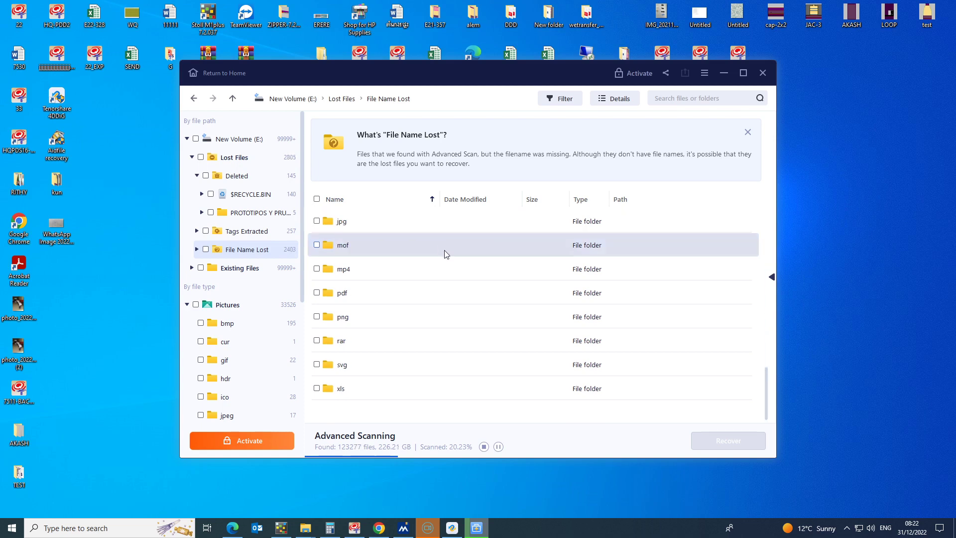
{"action": "left_click", "coordinate": [192, 157]}
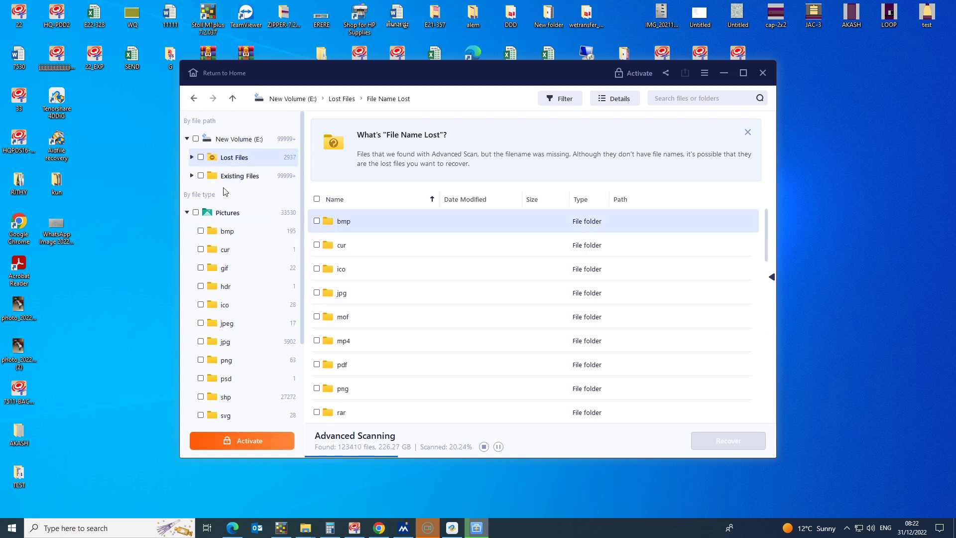
{"action": "left_click", "coordinate": [187, 212]}
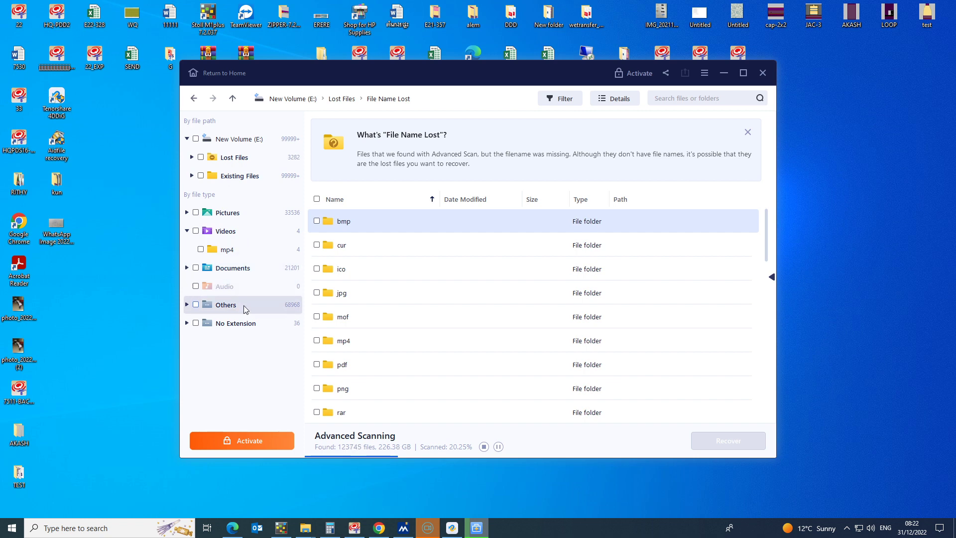
Browse the No Extension, Others and Documents file types, examining the extension folders in each.
{"action": "left_click", "coordinate": [245, 323]}
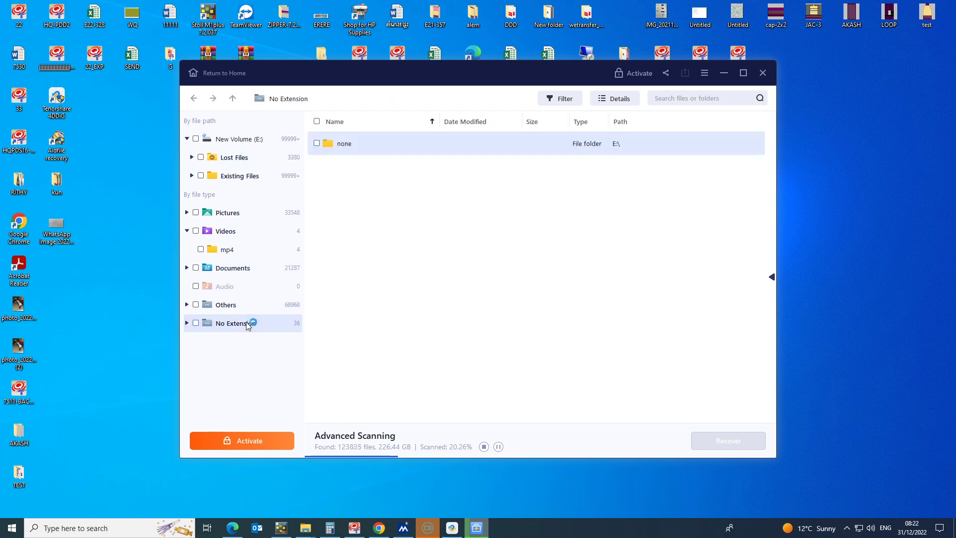
{"action": "left_click", "coordinate": [248, 310]}
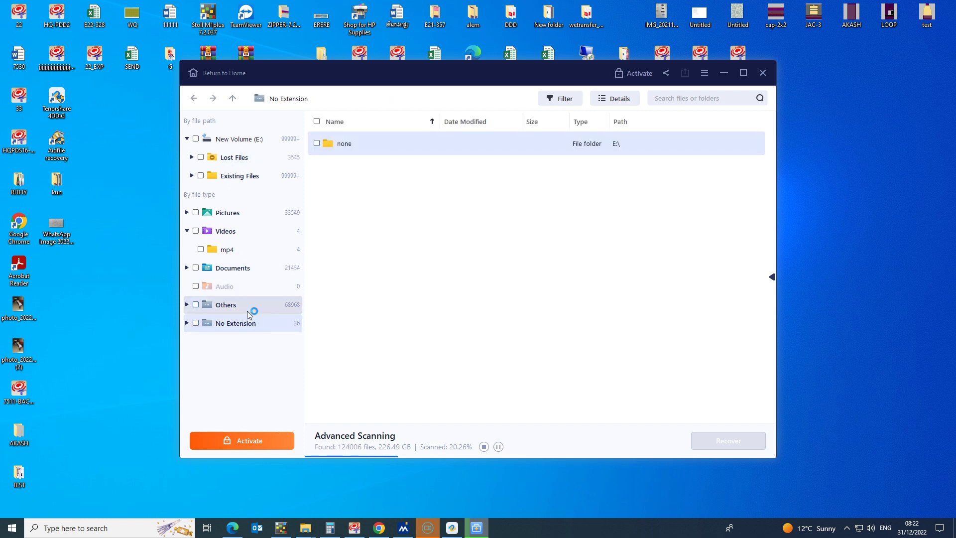
{"action": "scroll", "coordinate": [451, 204], "scroll_direction": "down", "scroll_amount": 6}
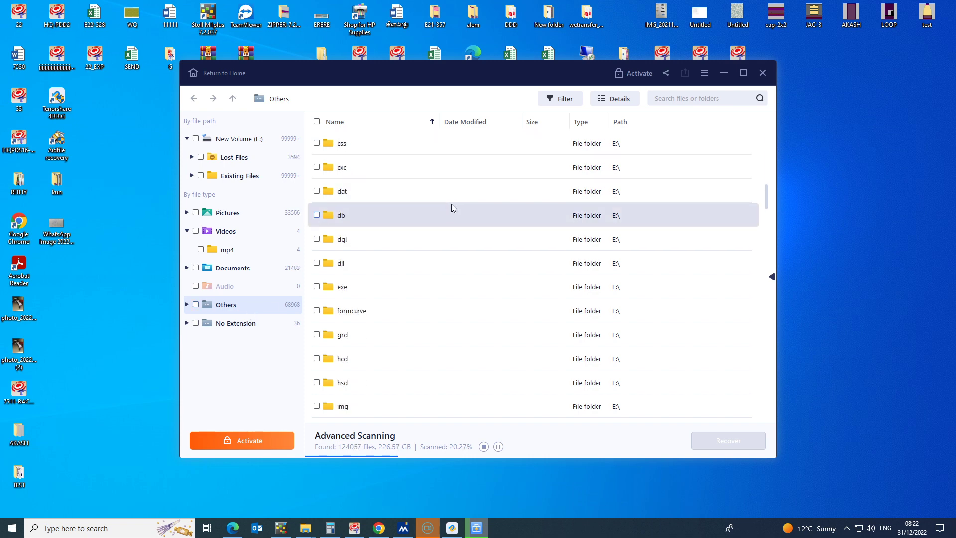
{"action": "scroll", "coordinate": [452, 203], "scroll_direction": "down", "scroll_amount": 8}
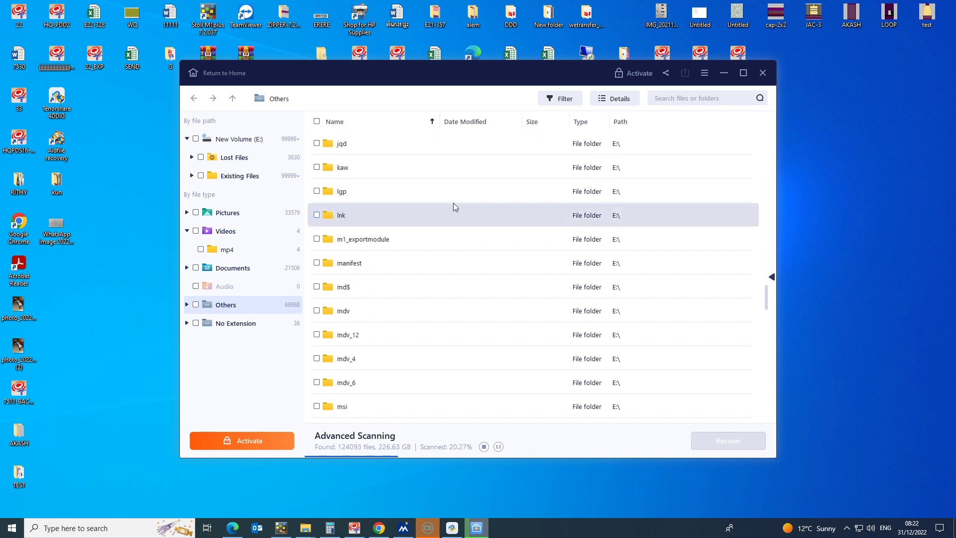
{"action": "scroll", "coordinate": [454, 205], "scroll_direction": "down", "scroll_amount": 5}
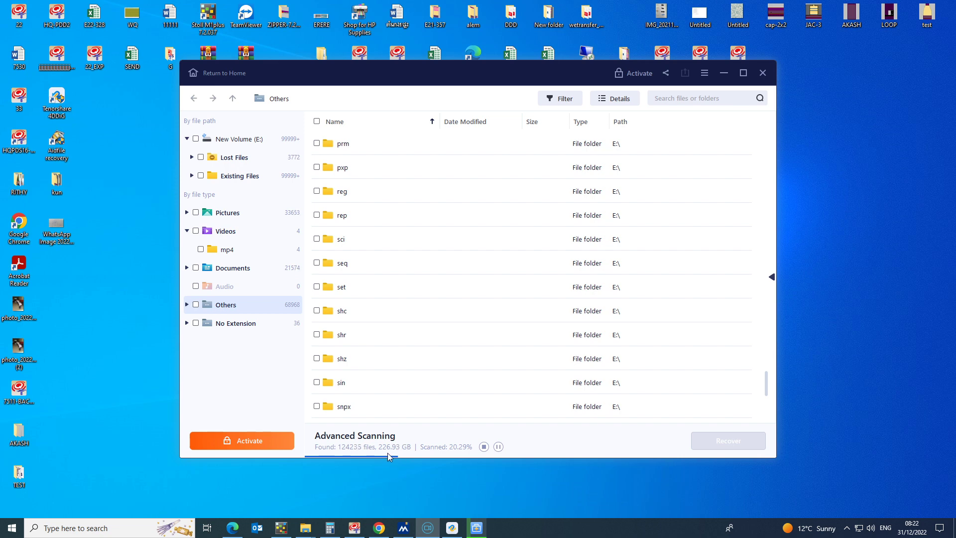
{"action": "left_click", "coordinate": [248, 272]}
{"action": "scroll", "coordinate": [420, 261], "scroll_direction": "down", "scroll_amount": 2}
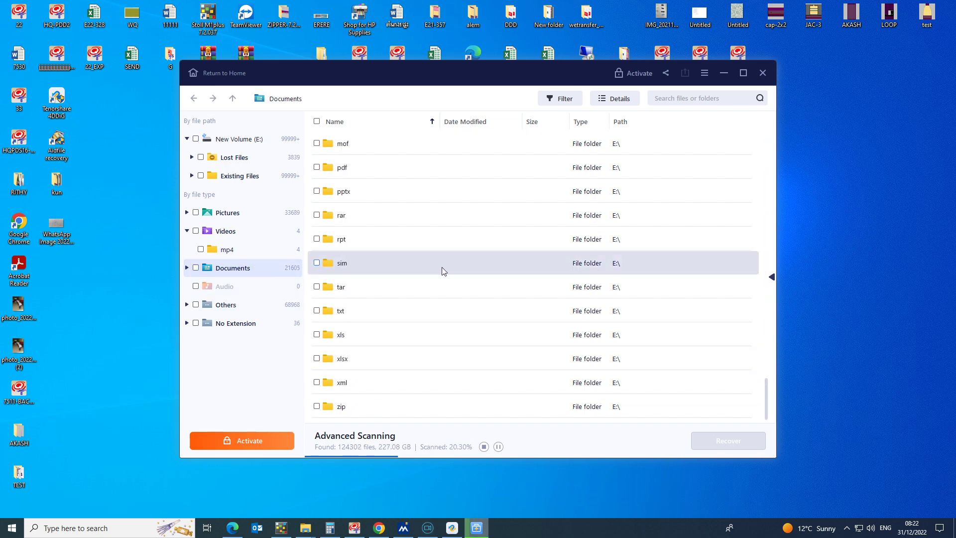